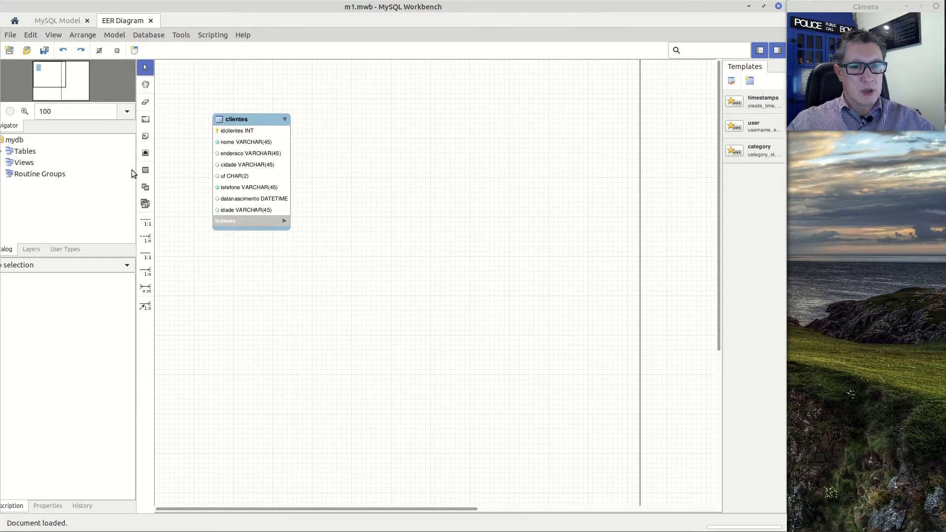
Step: Place two new tables on the diagram, one to the right of clientes and one lower between them
click(145, 171)
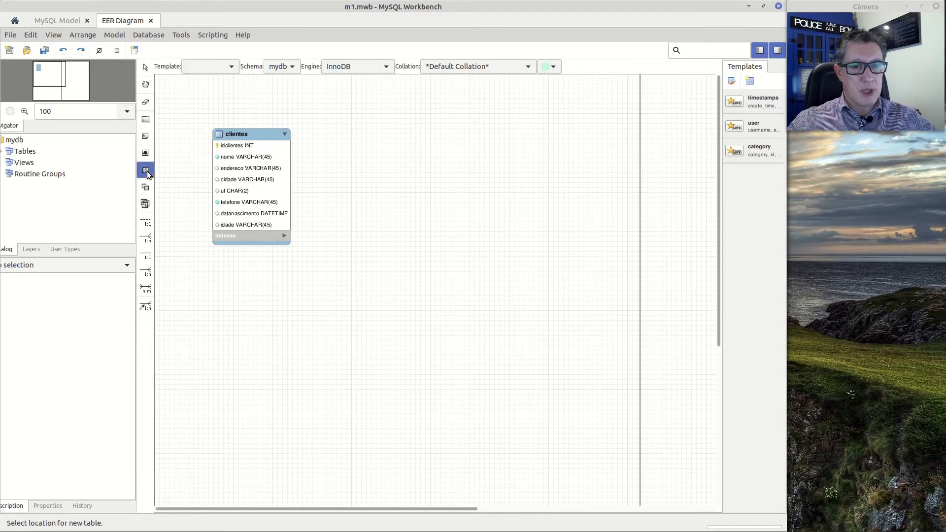
click(442, 144)
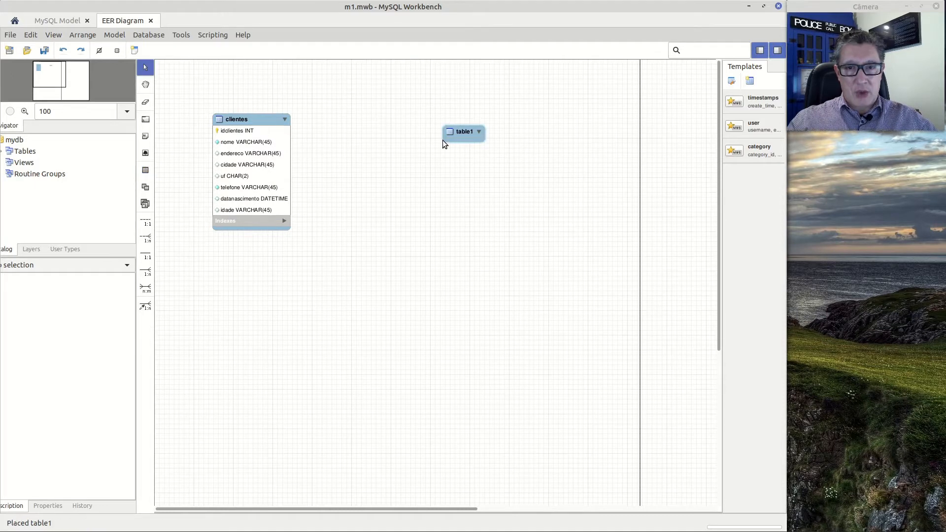
click(148, 171)
click(356, 221)
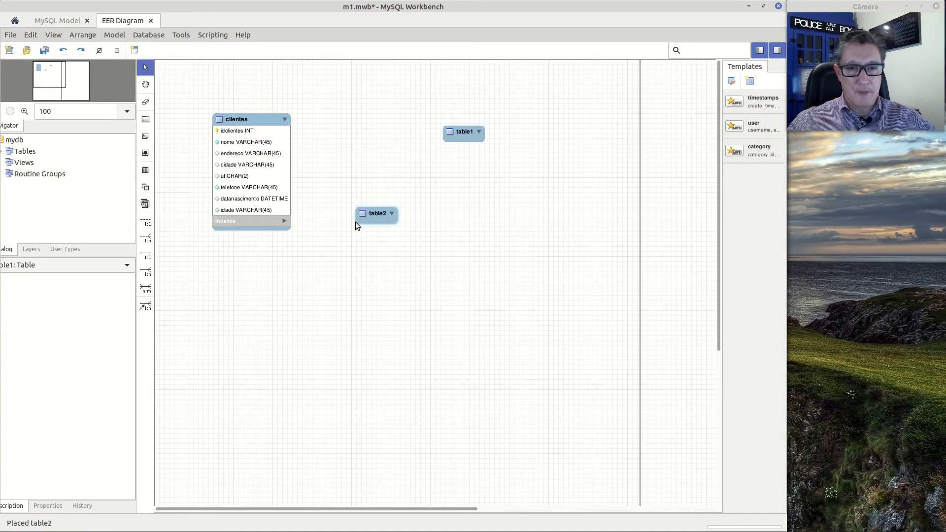
Step: Rename table1 as produtos
double_click(466, 135)
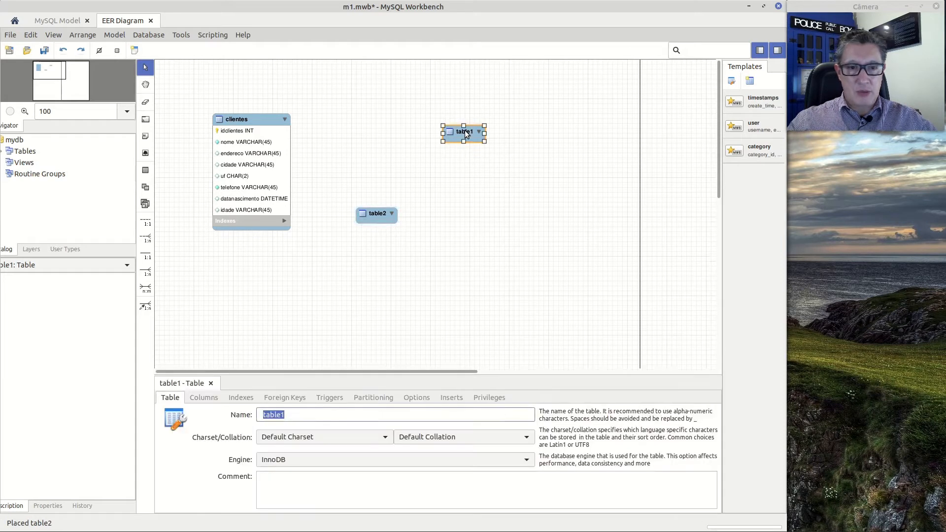
text(pr)
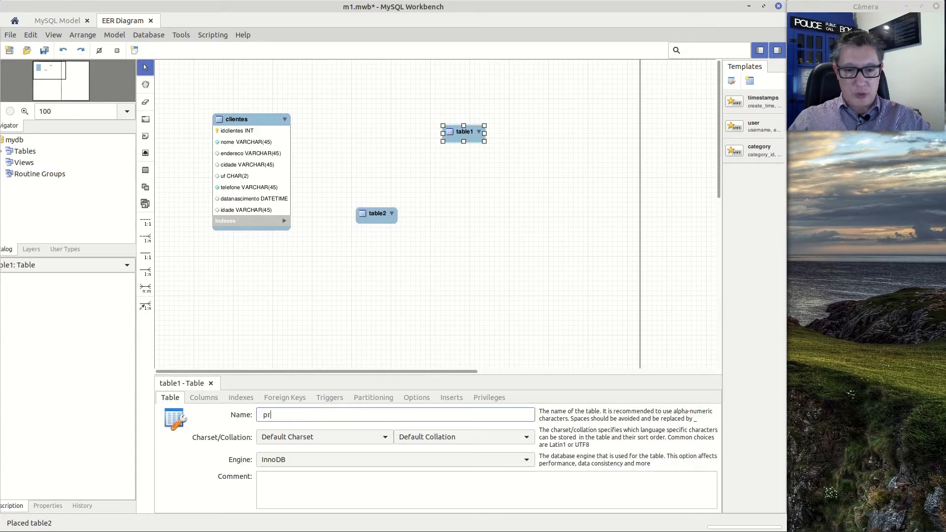
text(odutos)
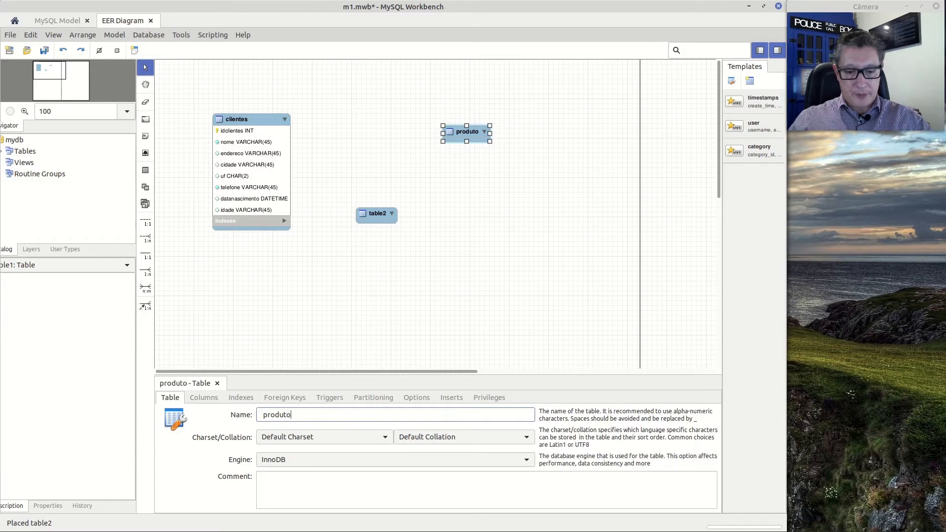
key(Return)
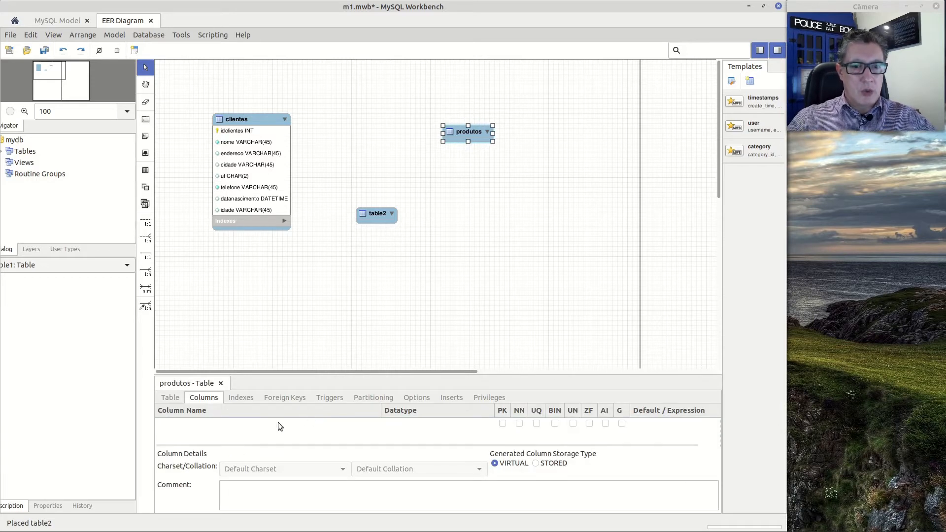
Step: Add the primary key column idprodutos of type INT and the column descricao of type VARCHAR(45) to the produtos table
click(274, 426)
click(273, 428)
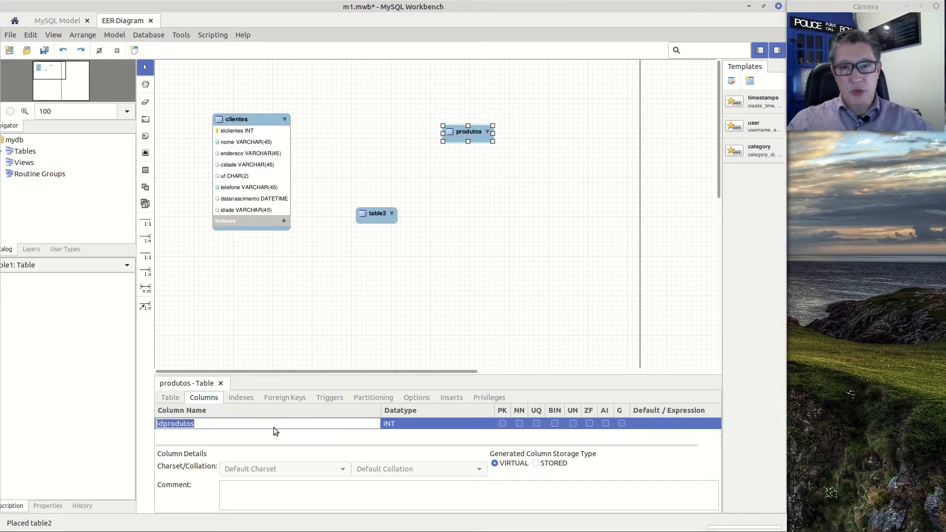
key(Return)
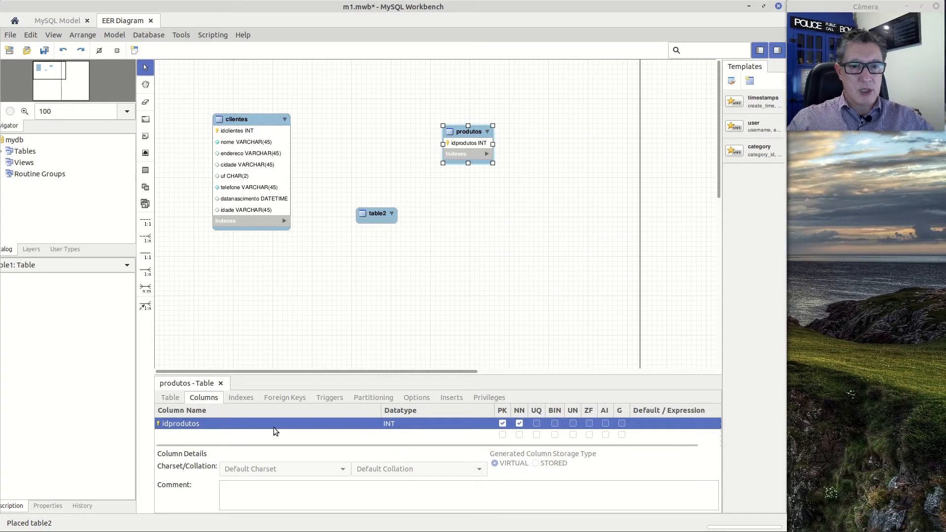
click(272, 434)
click(272, 434)
text(descricao)
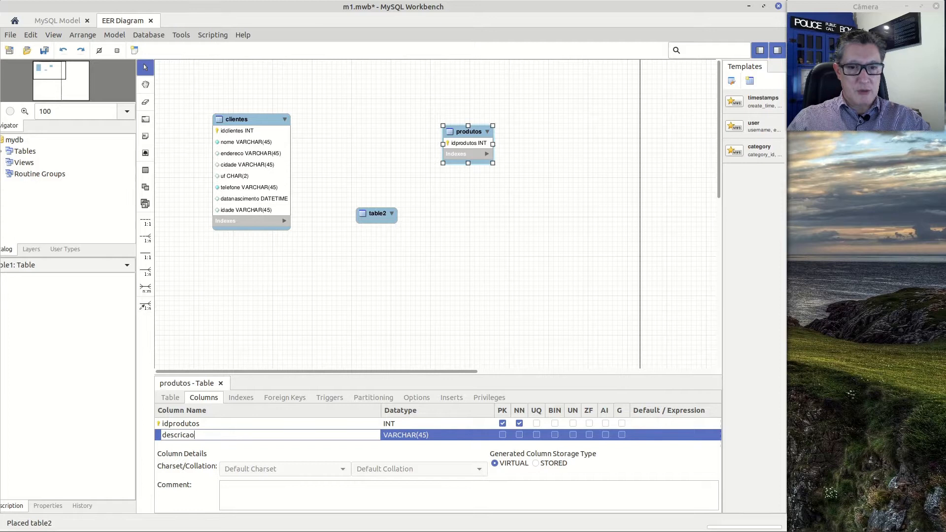
key(Return)
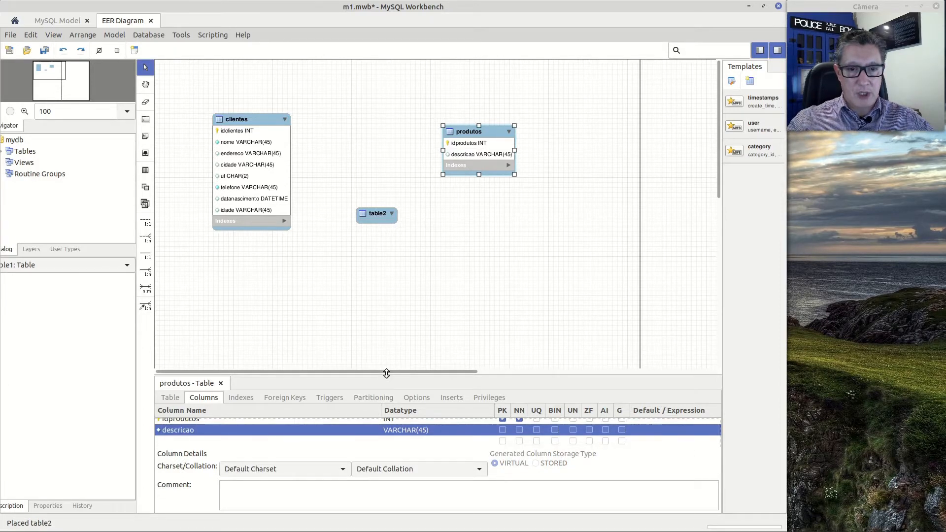
Step: Enlarge the produtos column list area and add a column named preco
drag(386, 374, 388, 349)
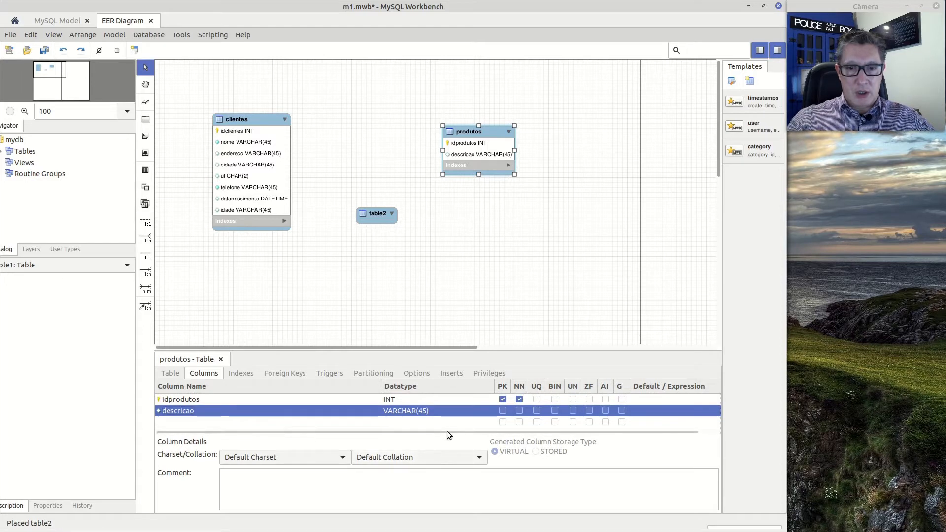
click(241, 422)
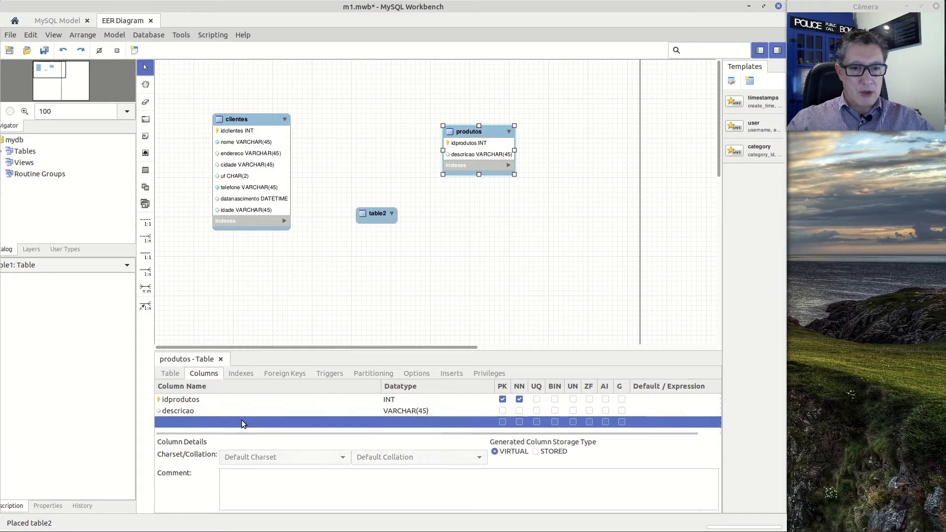
click(242, 423)
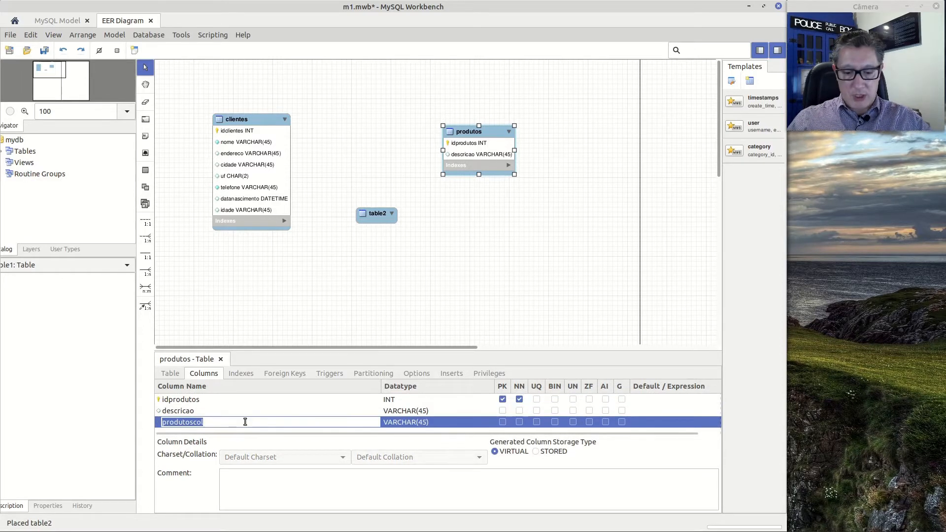
text(preco)
key(Return)
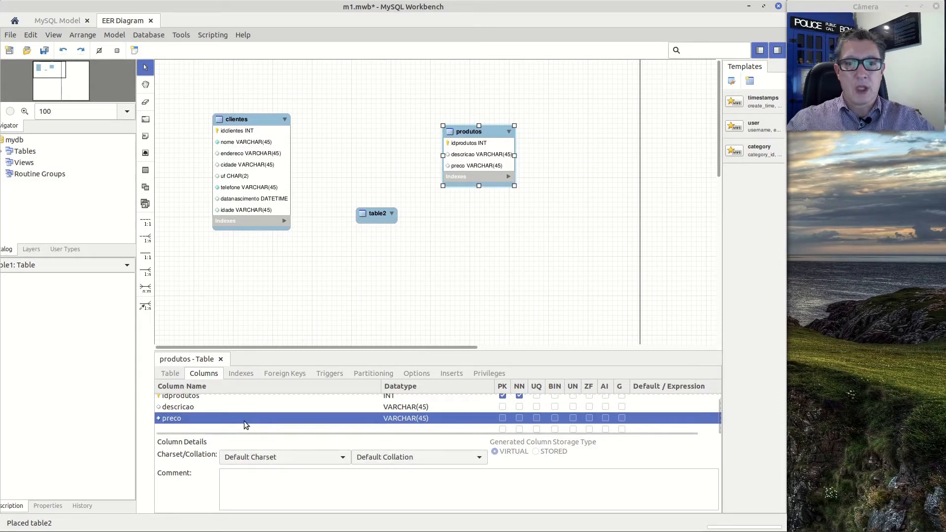
Step: Set the datatype of preco to DOUBLE and mark both descricao and preco as not null
click(478, 424)
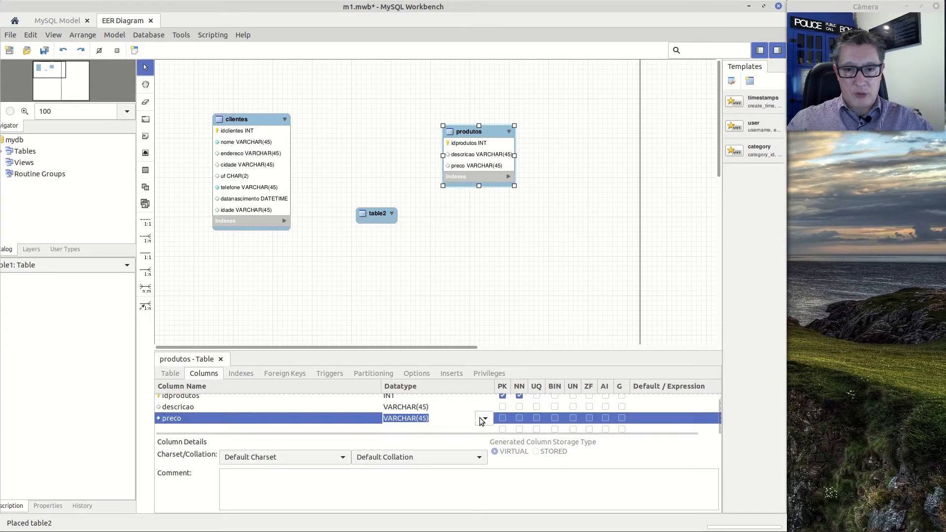
click(476, 417)
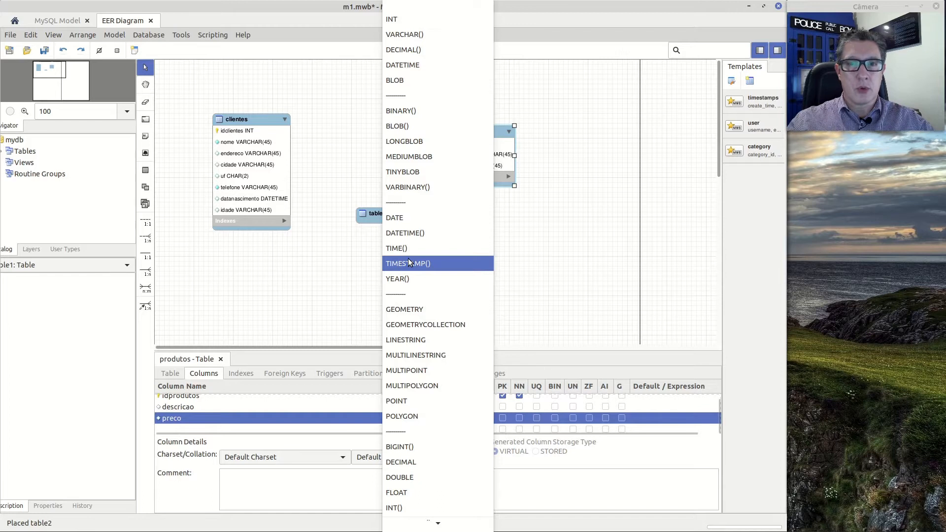
scroll(440, 293, down, 2)
scroll(439, 294, down, 3)
scroll(440, 294, up, 1)
scroll(441, 296, up, 3)
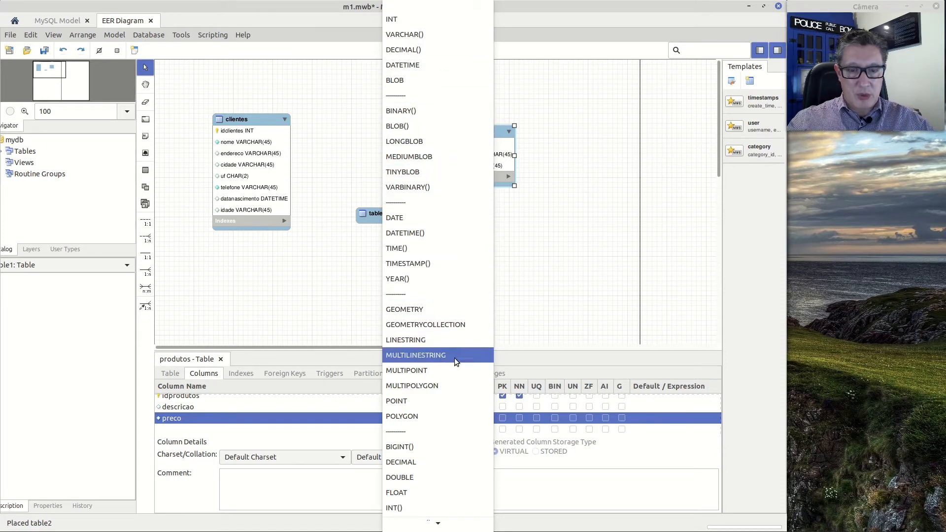
scroll(454, 364, down, 3)
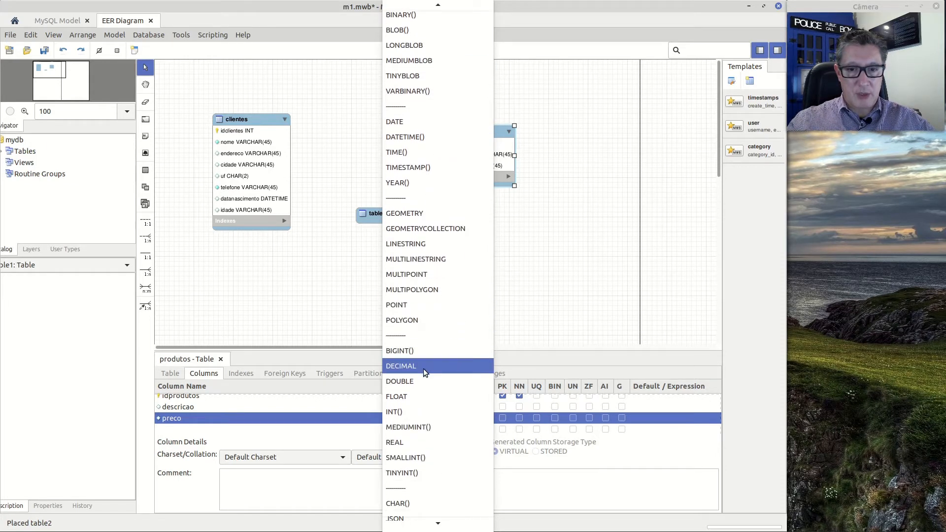
click(413, 381)
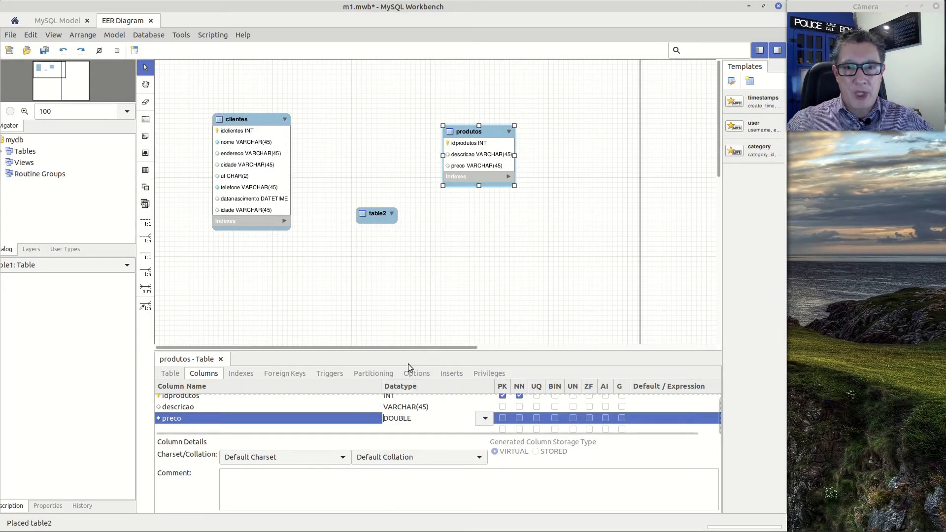
key(Return)
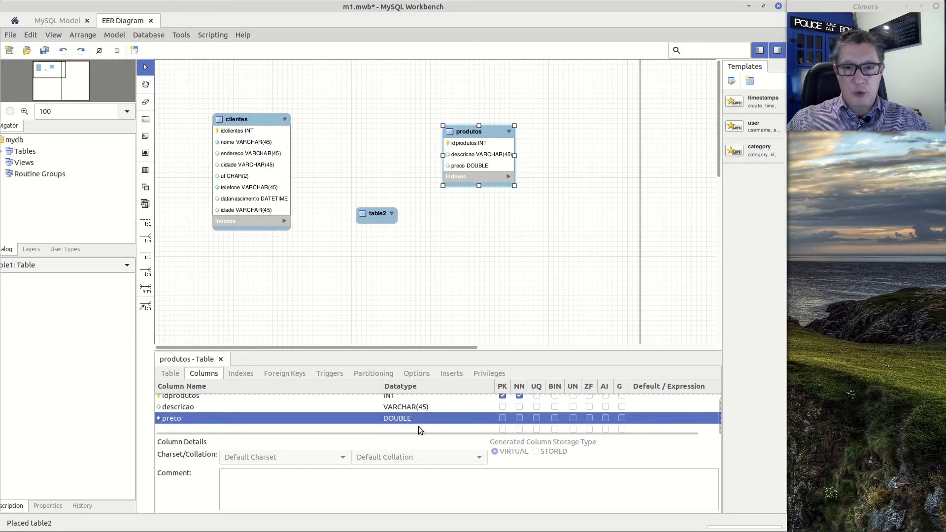
click(519, 407)
click(520, 419)
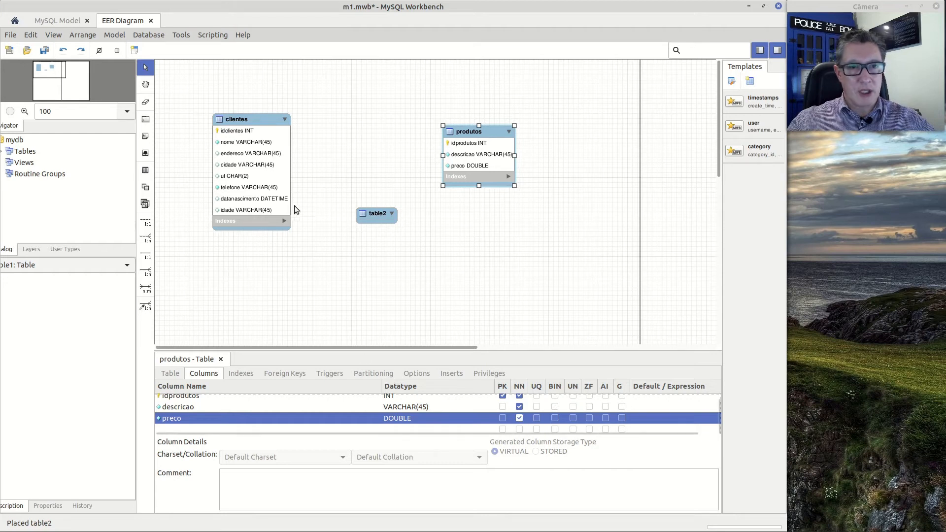
Step: Spread the tables apart by moving clientes to the diagram's upper left and produtos to its upper right
click(265, 127)
drag(257, 117, 233, 90)
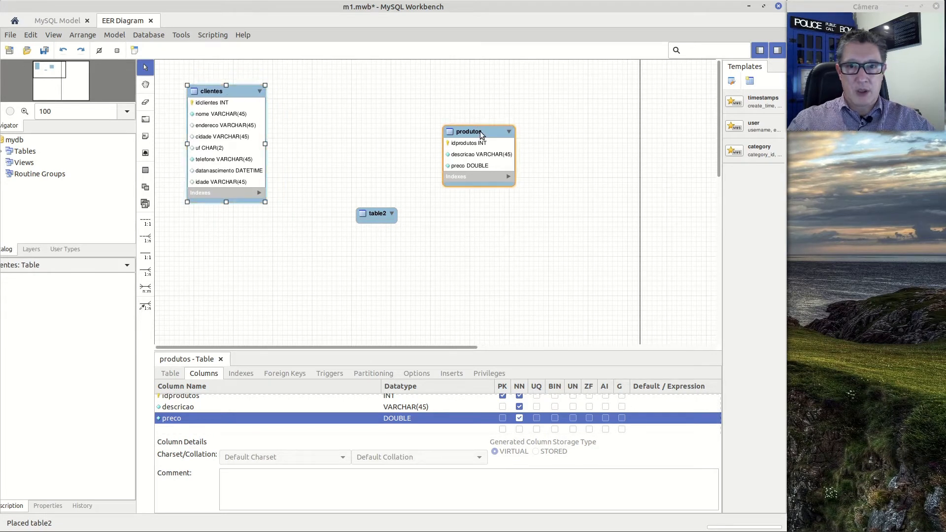
drag(480, 131, 548, 90)
Step: Rename table2 as pedidos
click(380, 216)
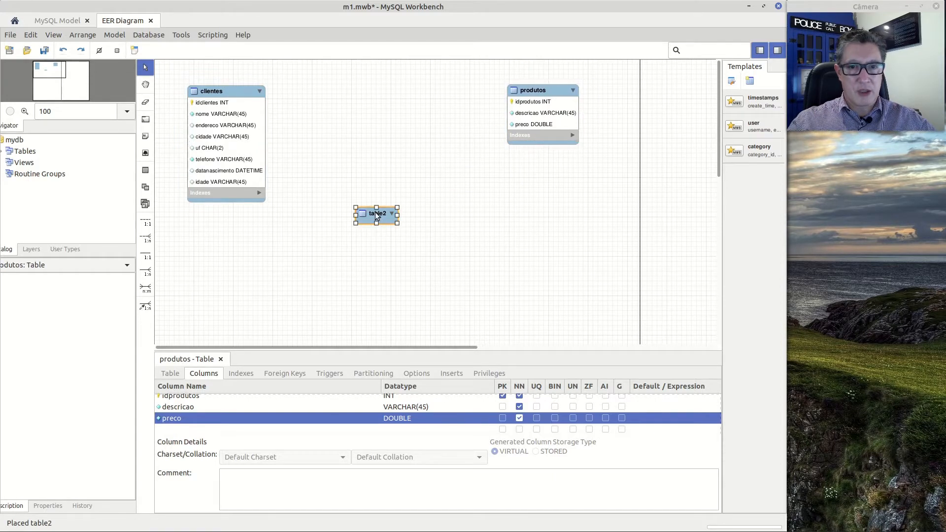
click(173, 374)
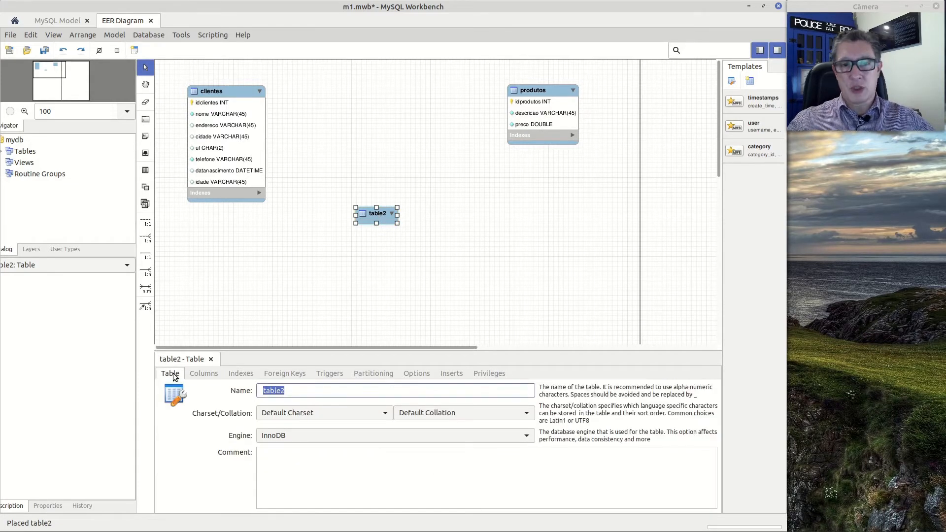
text(pedidos)
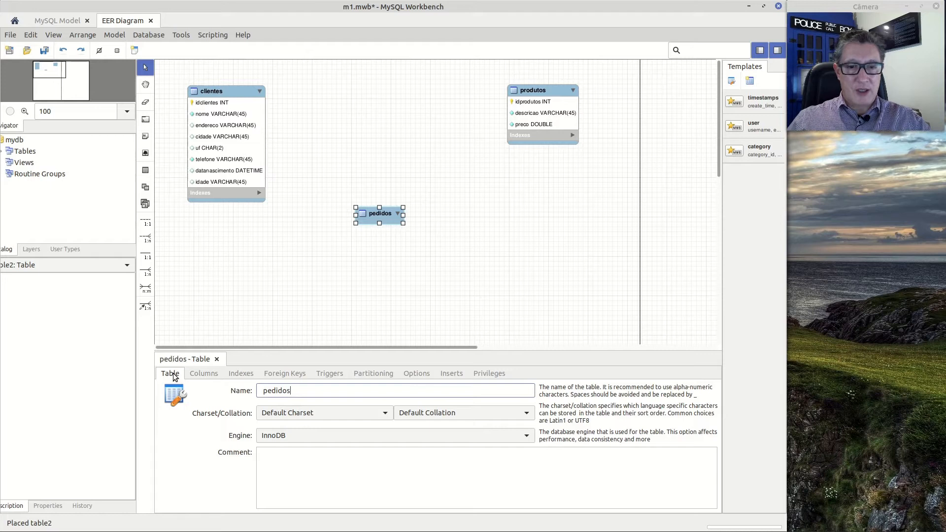
key(Return)
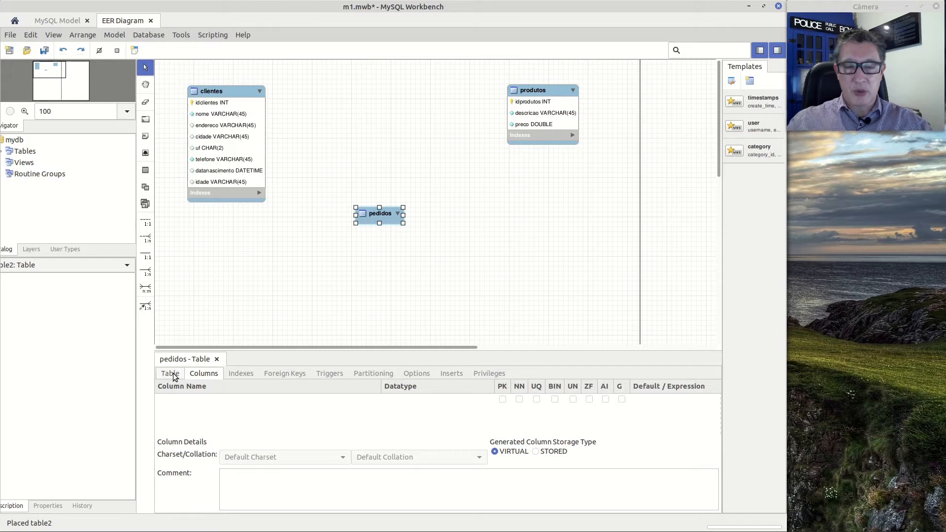
Step: Add the primary key column idpedidos of type INT and a column named data to the pedidos table
click(285, 401)
click(285, 401)
key(Return)
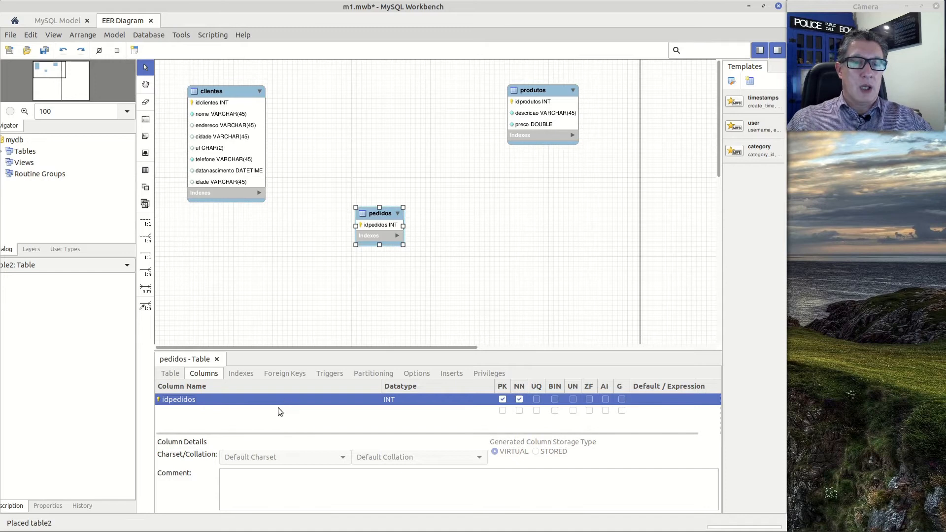
click(277, 408)
click(278, 408)
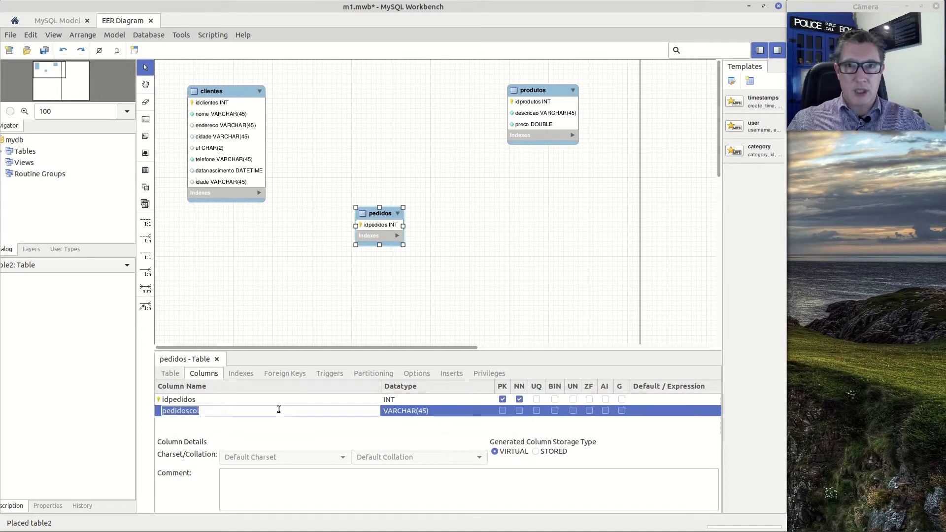
text(data)
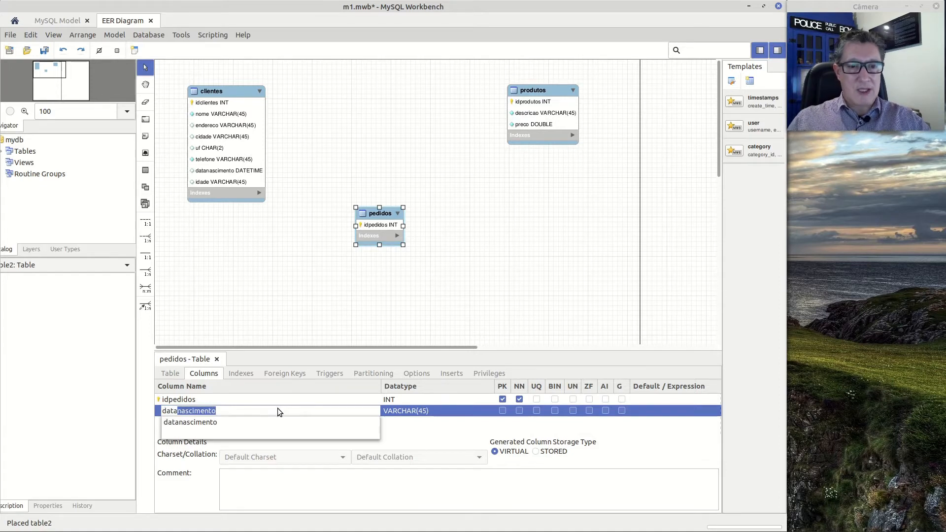
key(Delete)
key(Return)
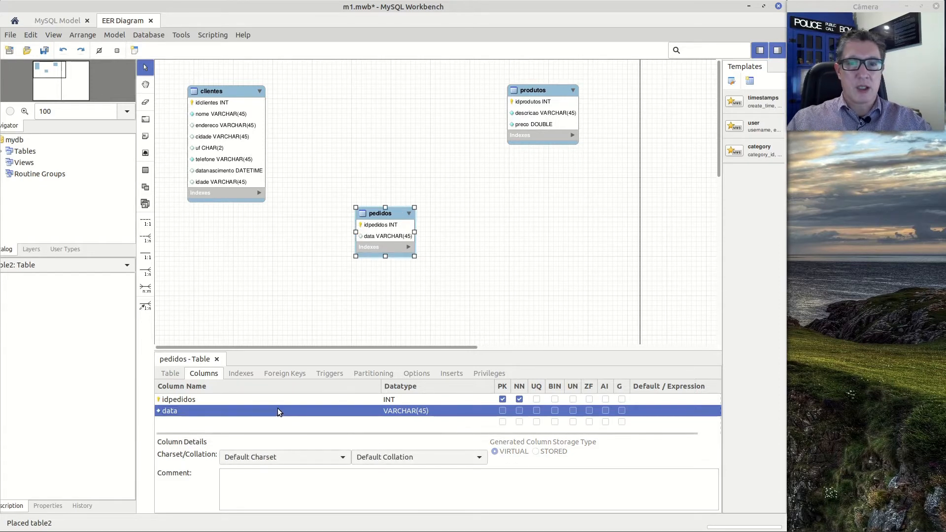
Step: Set the datatype of the data column in pedidos to DATETIME and deselect the table
click(449, 412)
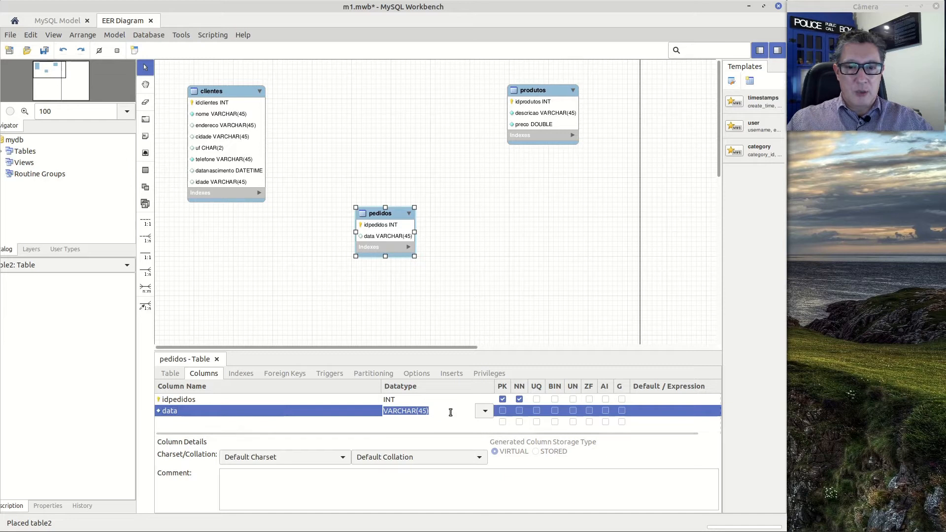
click(481, 411)
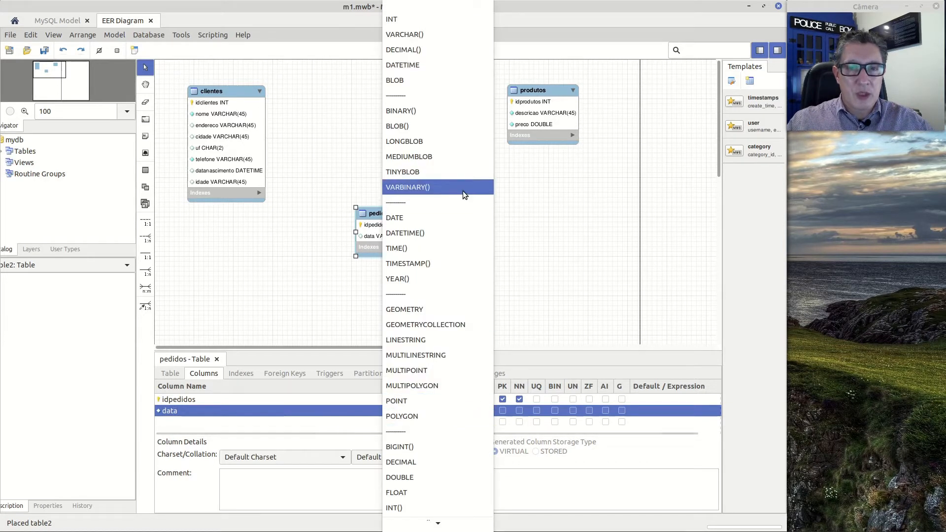
click(431, 67)
click(489, 284)
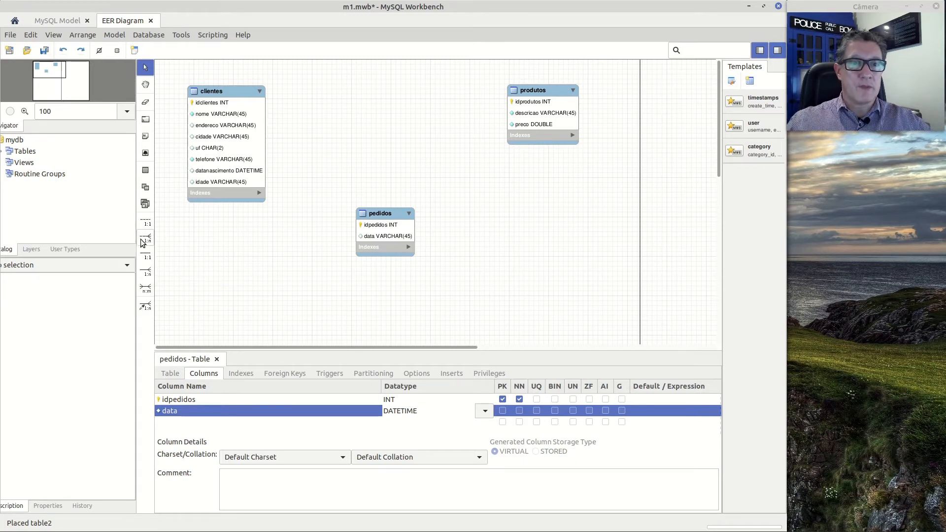
Step: Create a one-to-many non-identifying relationship with pedidos holding the foreign key and clientes as the referenced table
click(145, 239)
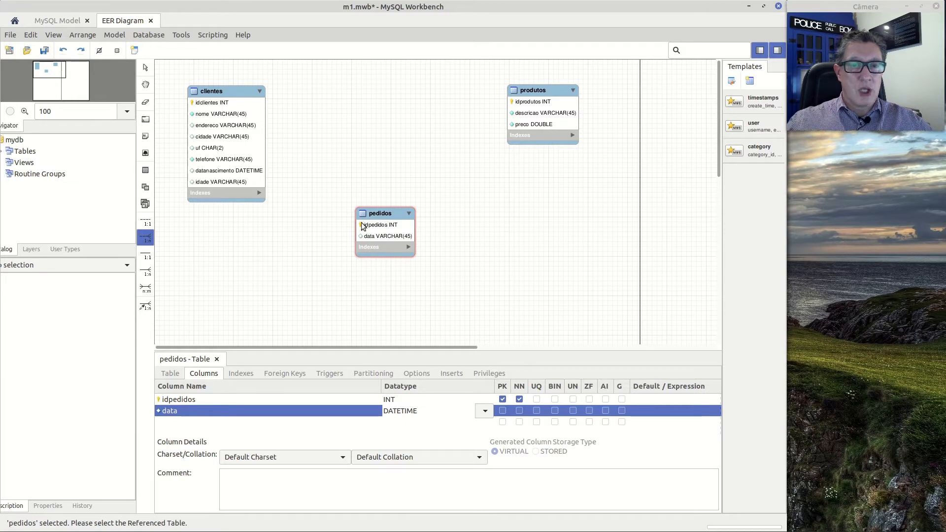
click(230, 129)
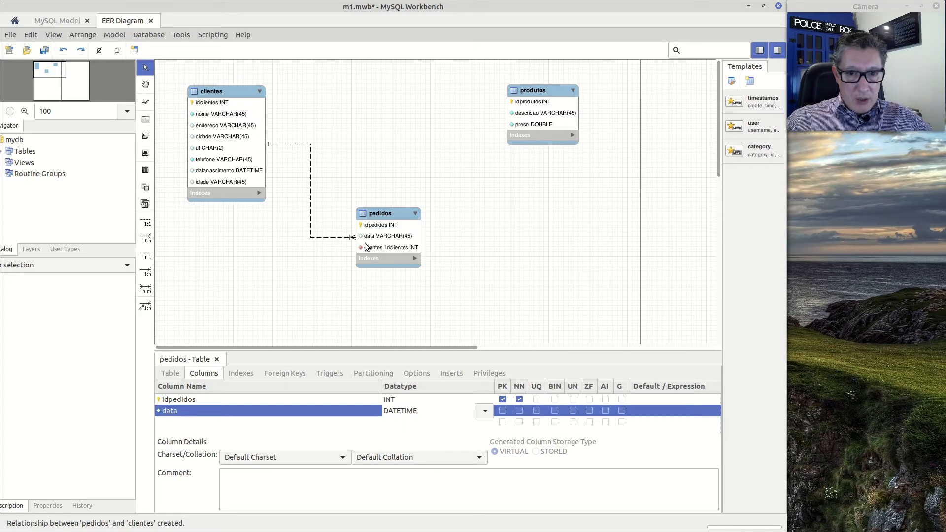
key(Return)
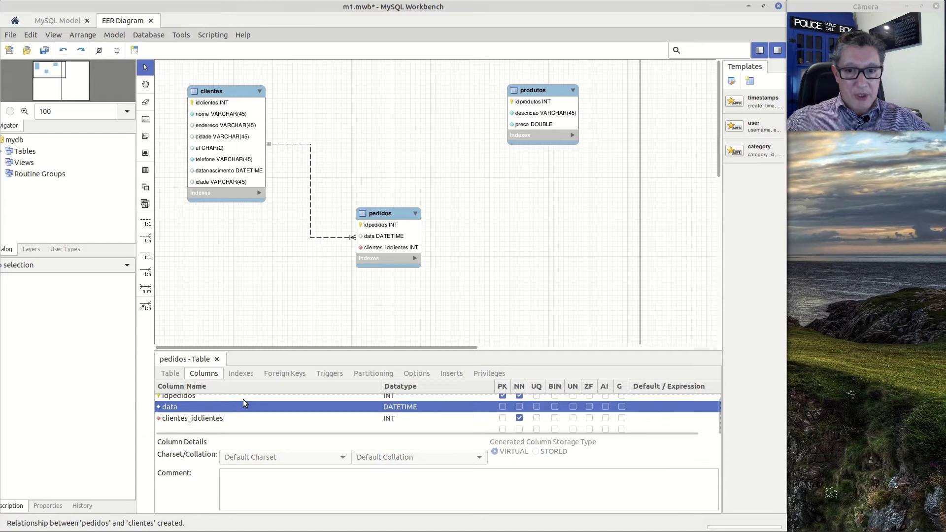
Step: Enlarge the table editor and review the columns and foreign key definition of the pedidos table
drag(486, 351, 487, 327)
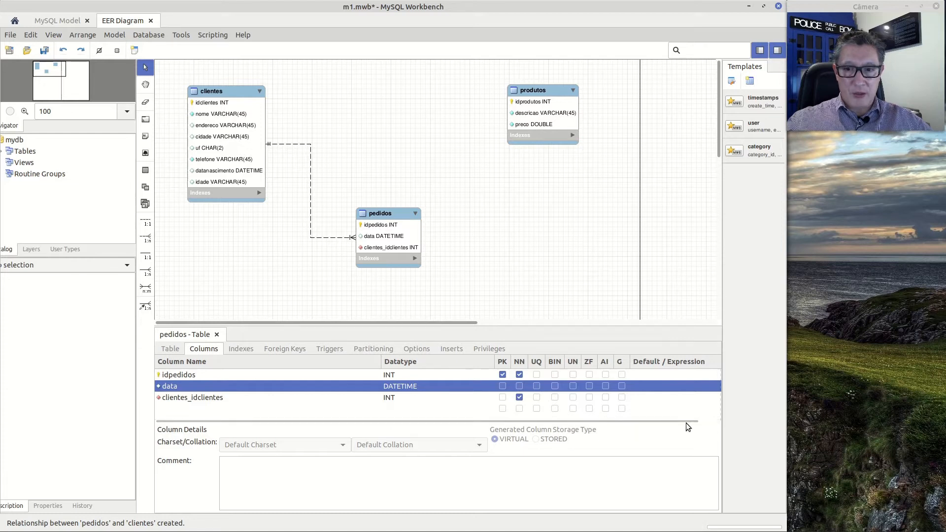
click(424, 397)
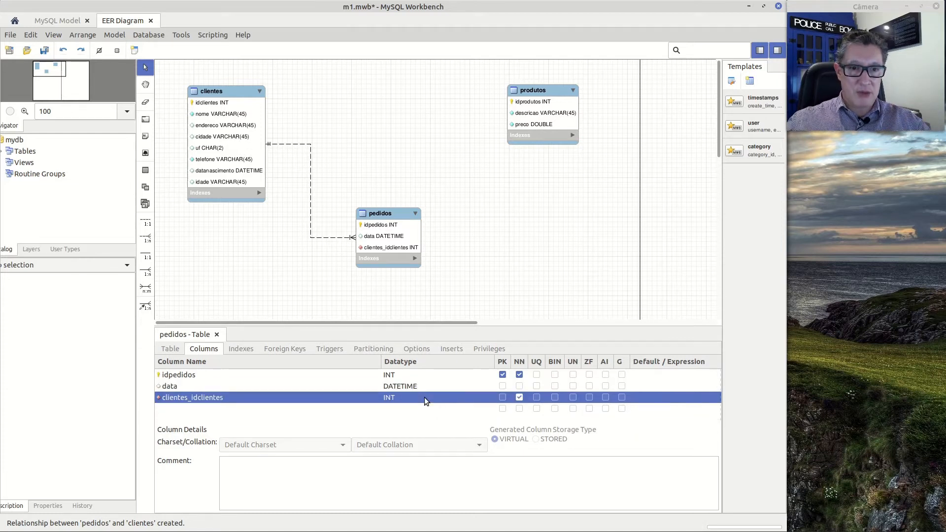
click(220, 375)
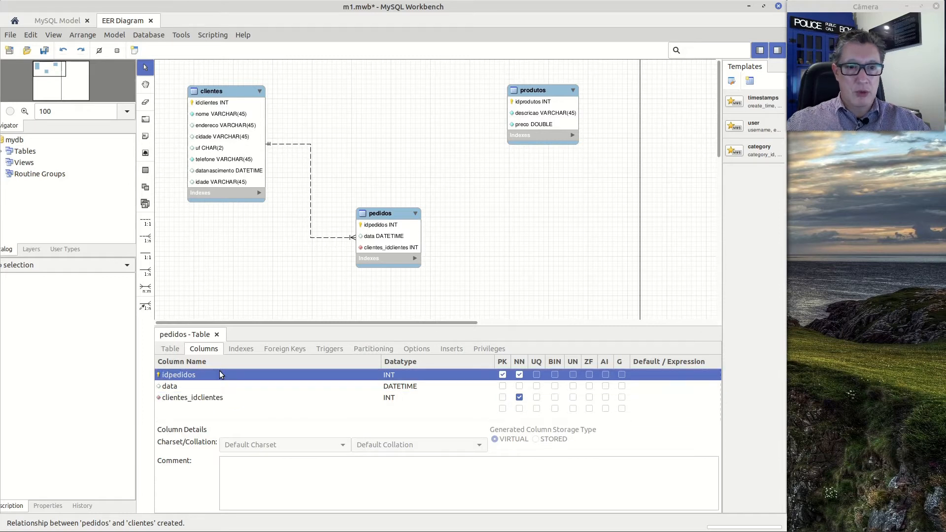
click(220, 398)
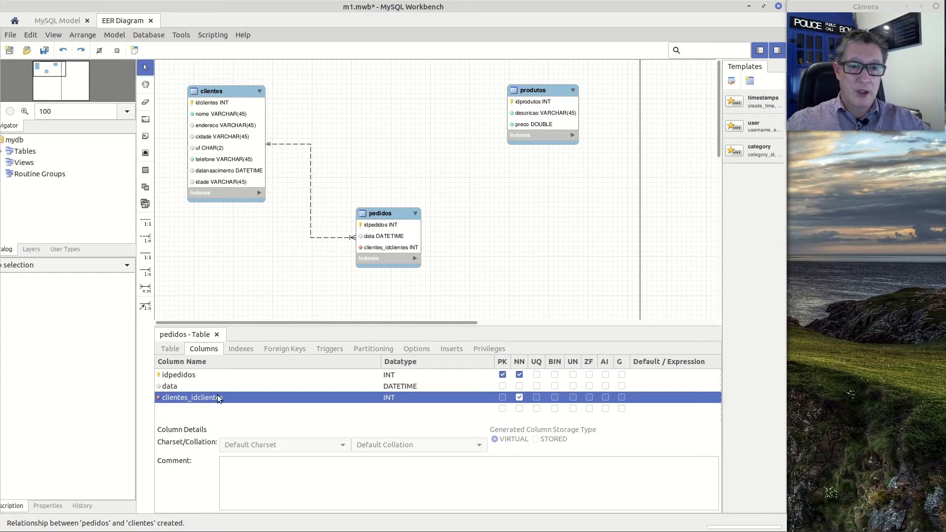
click(273, 348)
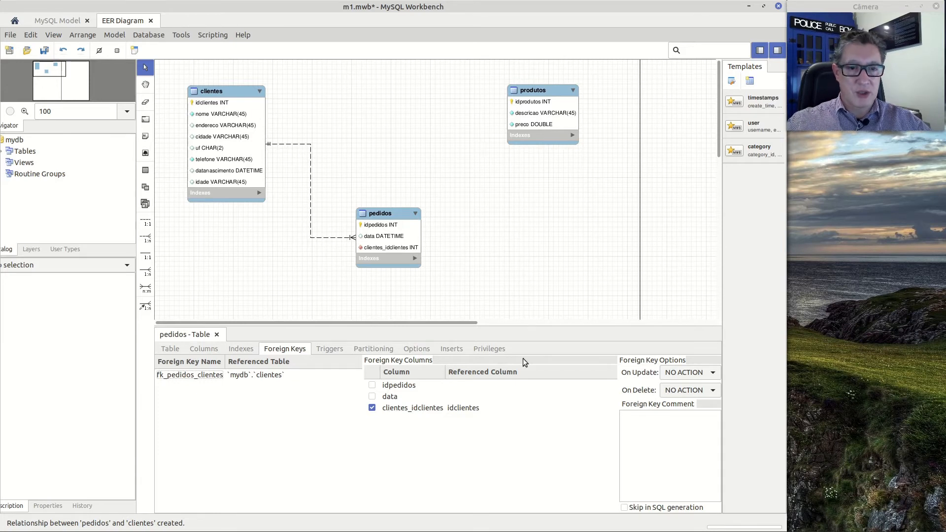
click(203, 351)
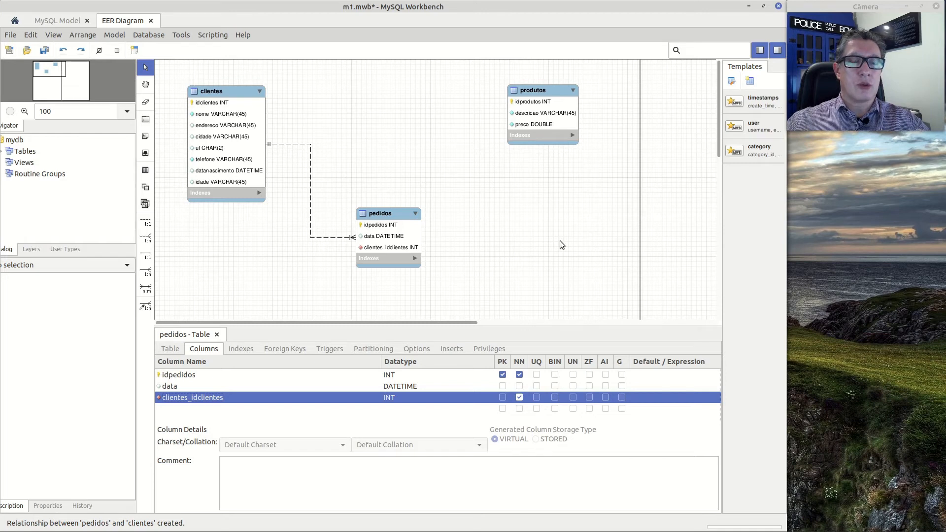
Step: Delete the non-identifying relationship between clientes and pedidos together with its foreign key column
right_click(309, 158)
click(335, 236)
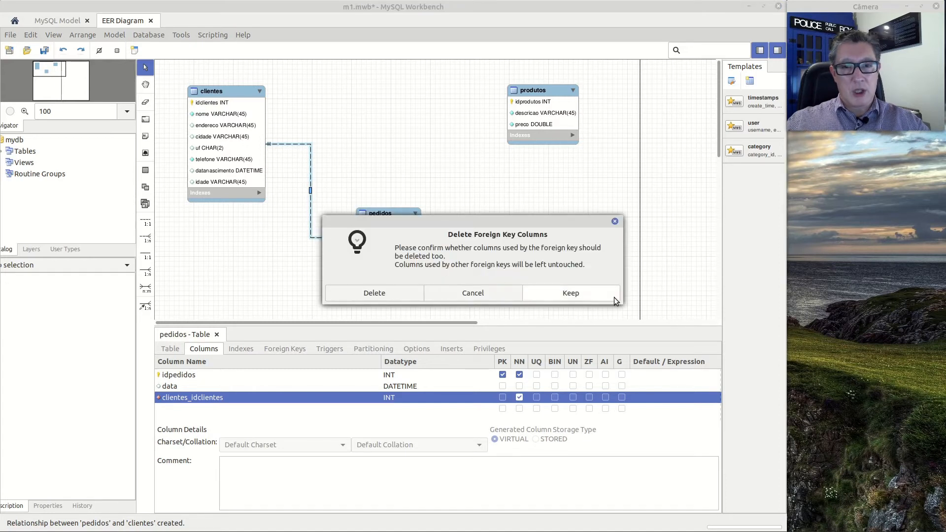
click(384, 293)
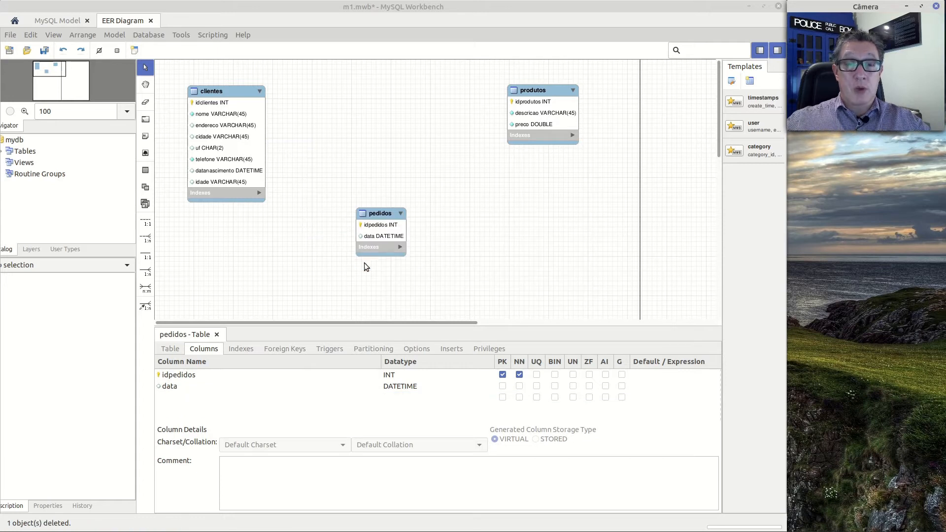
click(375, 212)
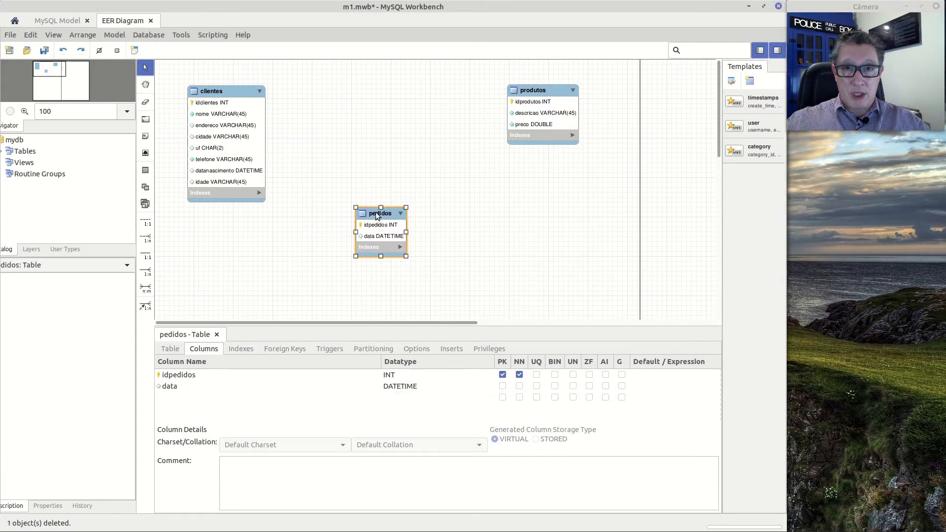
click(432, 291)
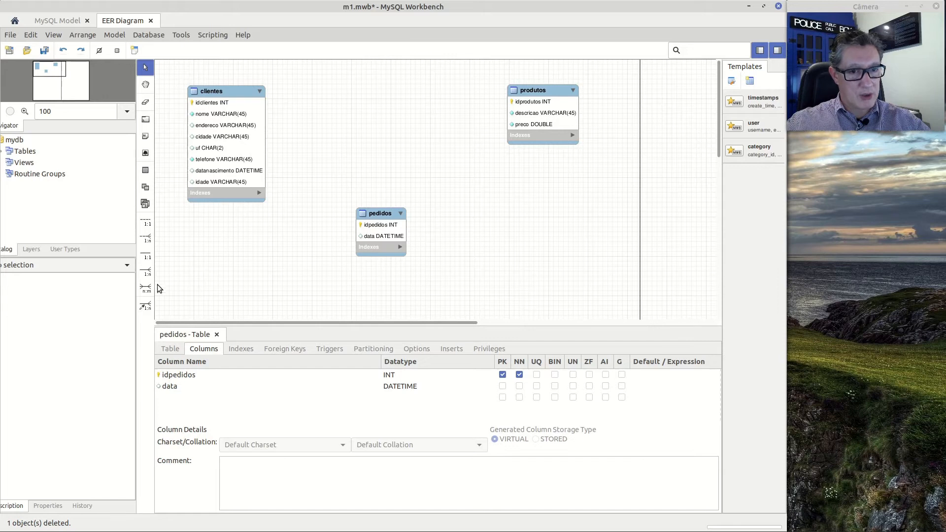
Step: Create a one-to-many identifying relationship with pedidos holding the foreign key and clientes as the referenced table
click(147, 272)
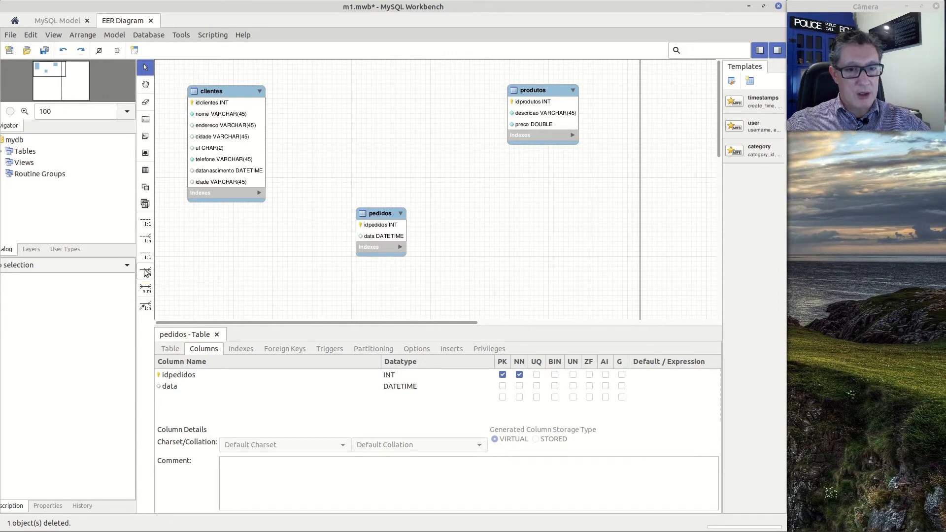
click(380, 230)
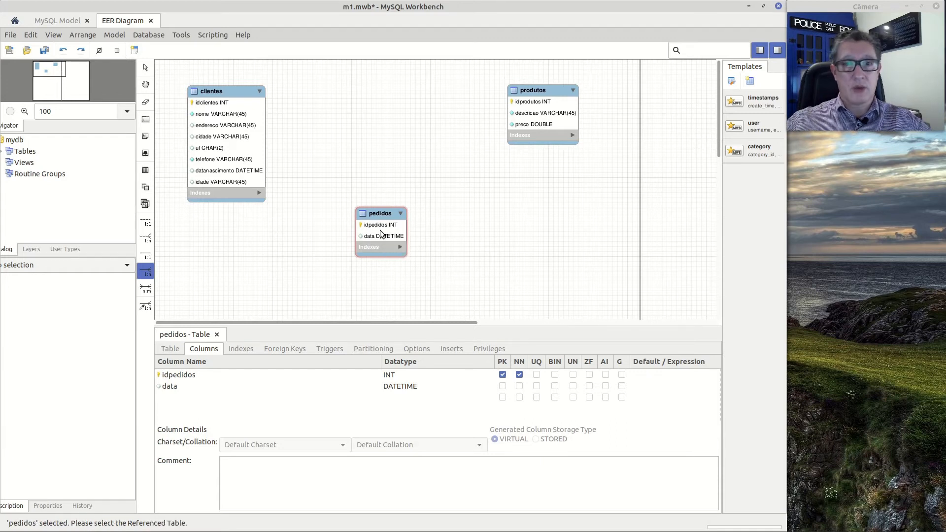
click(226, 143)
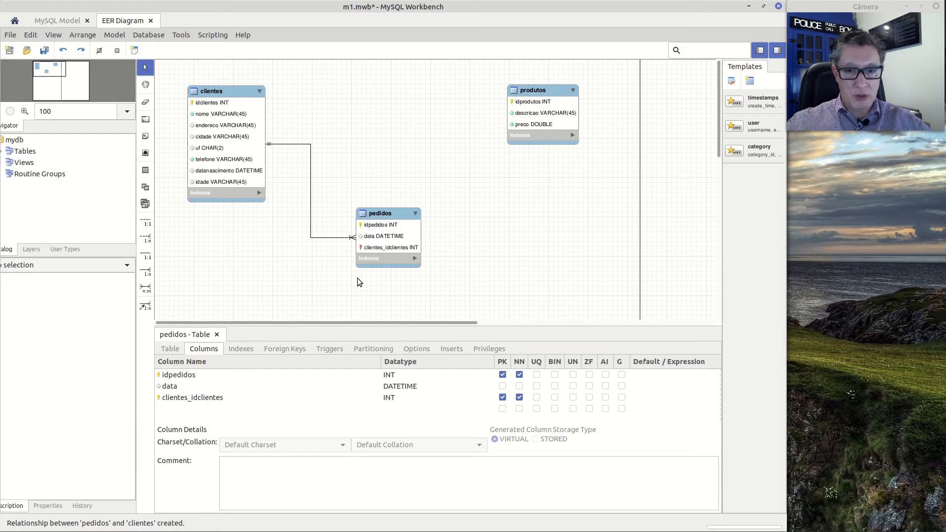
Step: Review the foreign key, general table settings and columns of pedidos under the identifying relationship
click(283, 348)
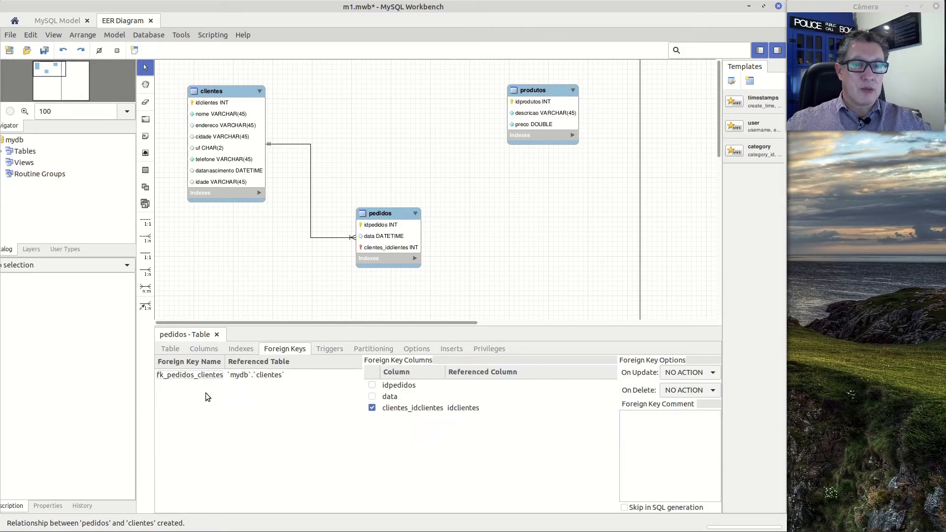
click(171, 350)
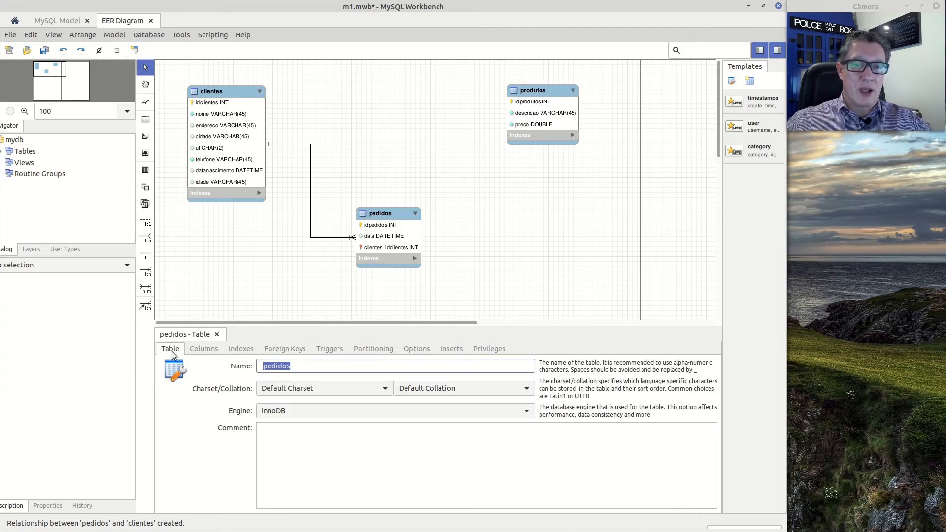
click(205, 346)
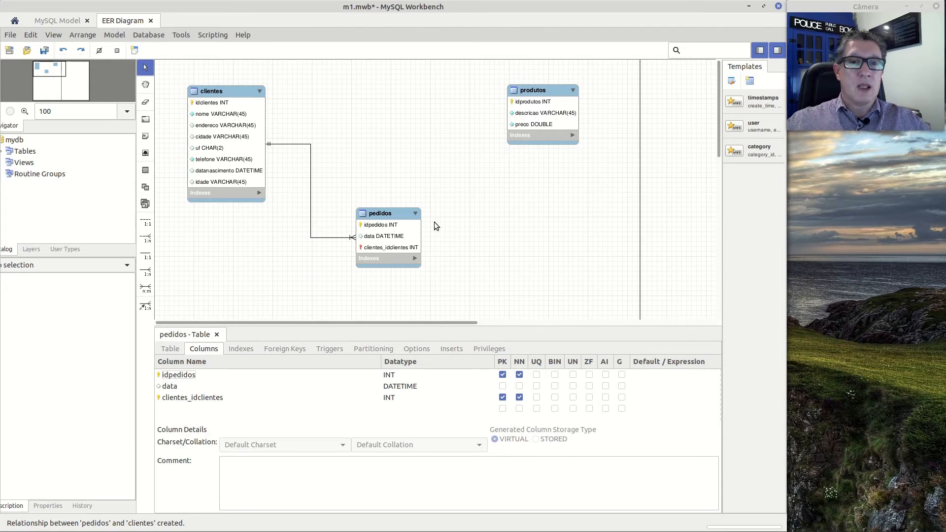
Step: Delete the identifying relationship between clientes and pedidos along with its foreign key column
right_click(311, 156)
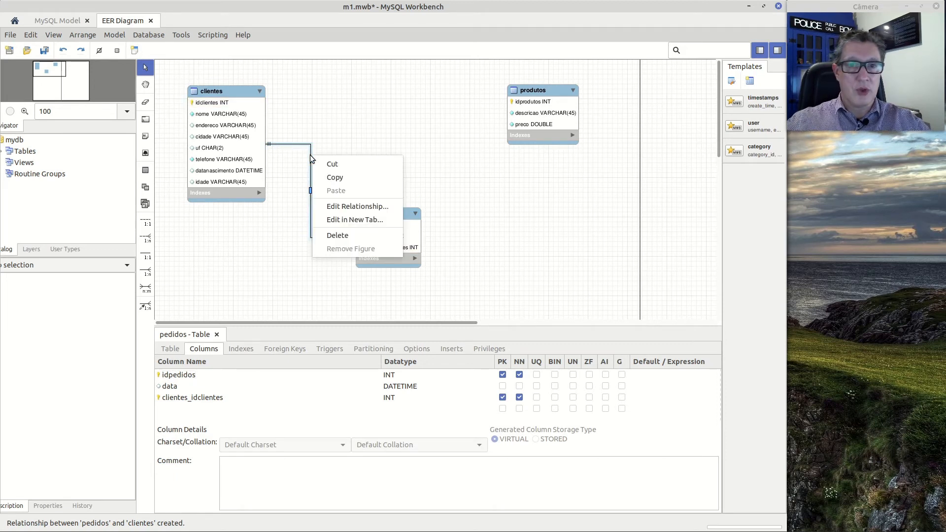
click(330, 235)
click(365, 295)
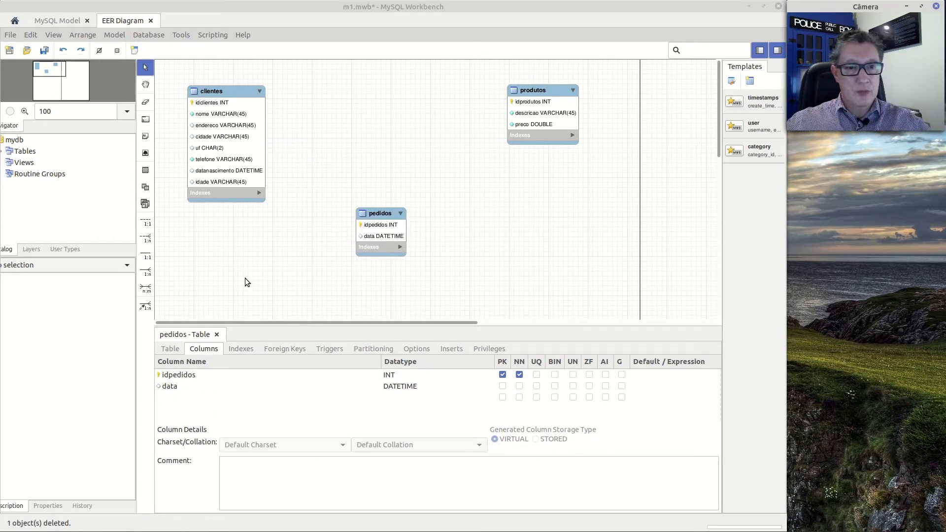
Step: Connect pedidos to clientes again with a one-to-many non-identifying relationship, picking pedidos first as the foreign key table
click(146, 238)
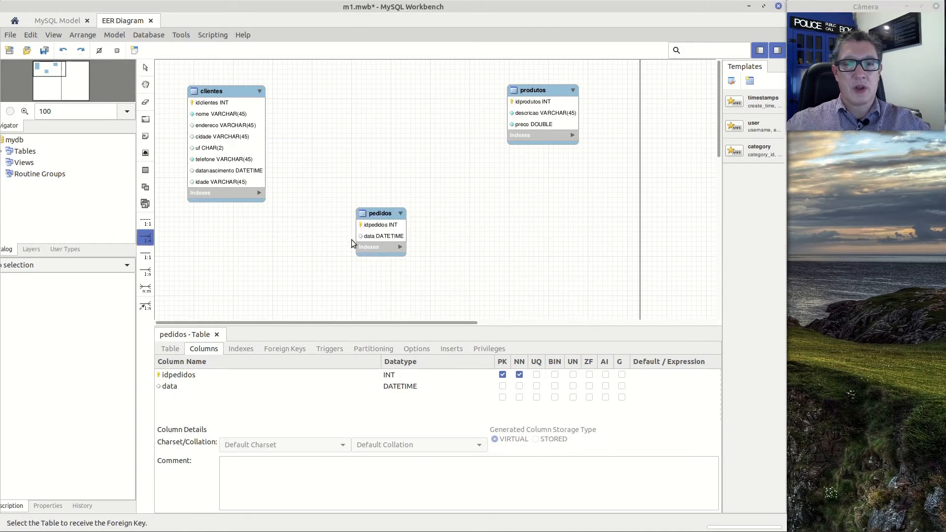
click(371, 233)
click(232, 144)
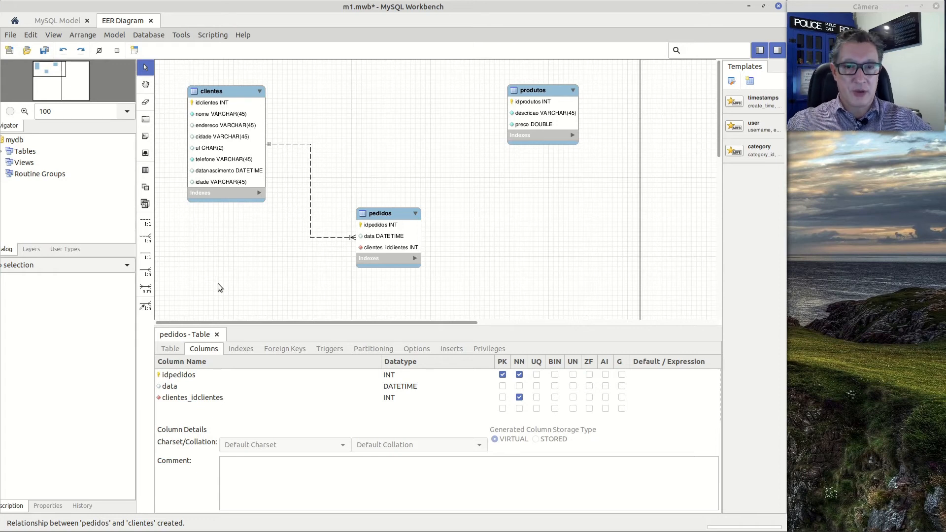
Step: Arrange pedidos and produtos in a row beside clientes, with pedidos in the middle
drag(380, 213, 373, 120)
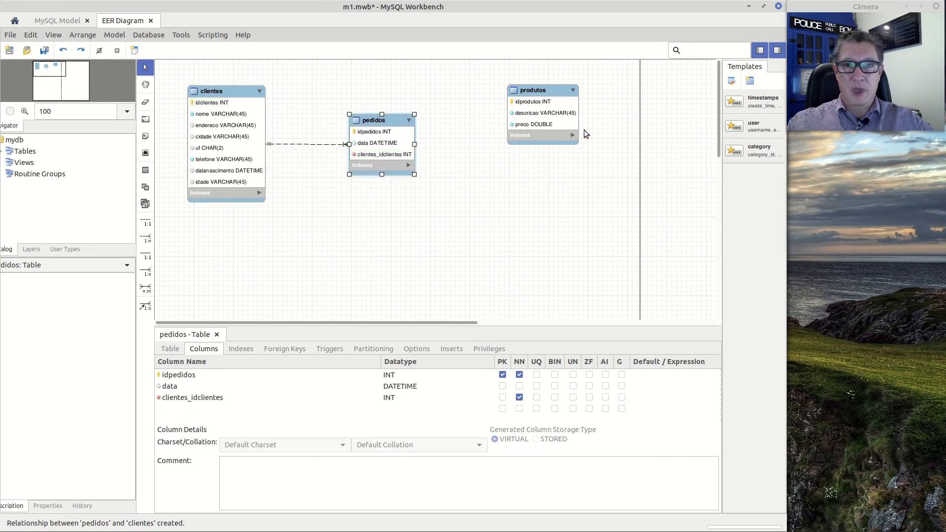
drag(542, 92, 566, 119)
click(502, 246)
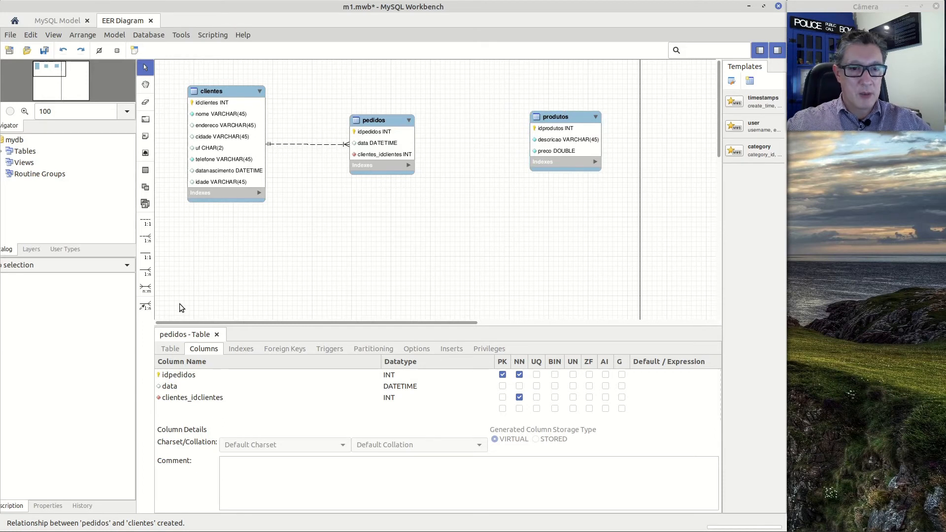
Step: Create an n:m identifying relationship between produtos and pedidos
click(146, 291)
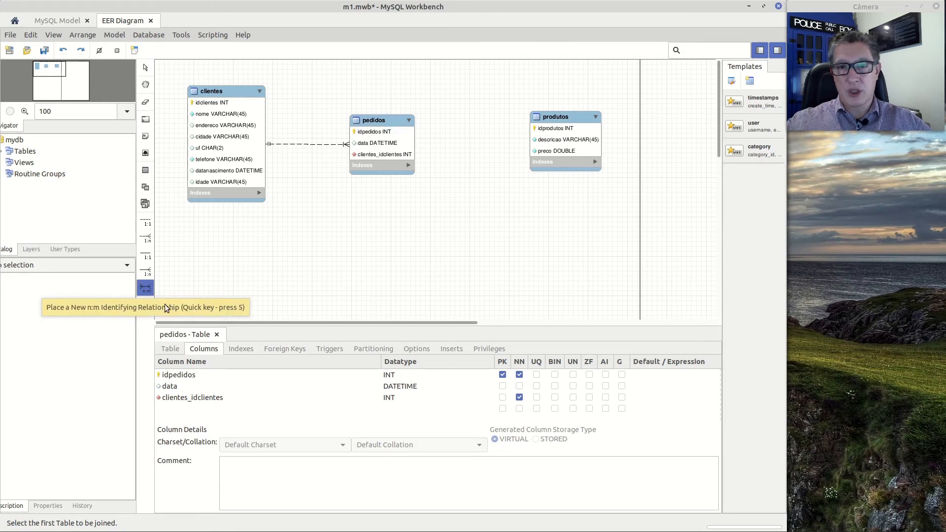
click(568, 143)
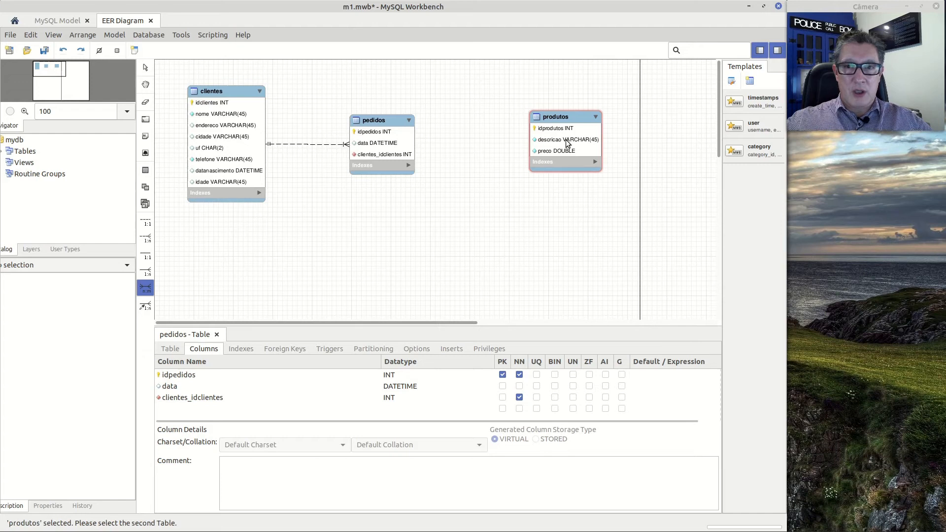
click(390, 148)
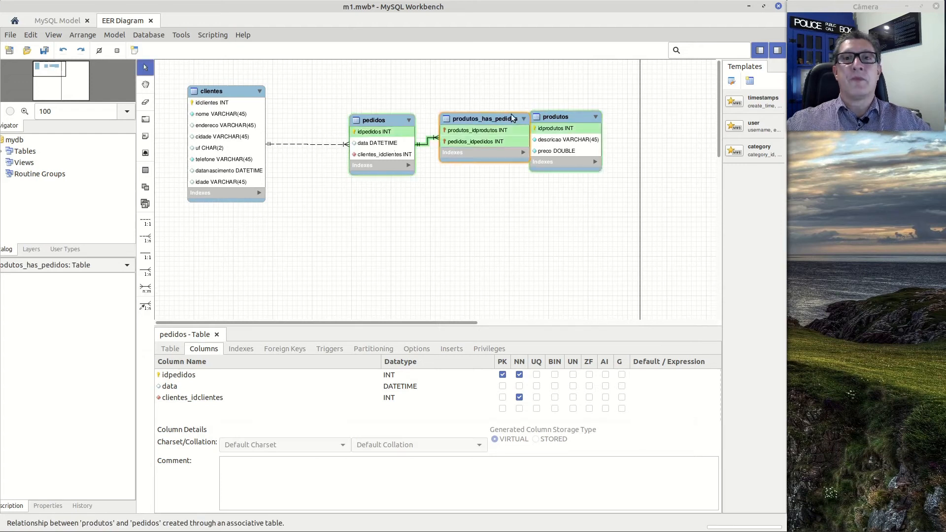
Step: Move the produtos_has_pedidos table below and between pedidos and produtos, and shift produtos slightly down
drag(498, 117, 475, 244)
drag(570, 117, 570, 120)
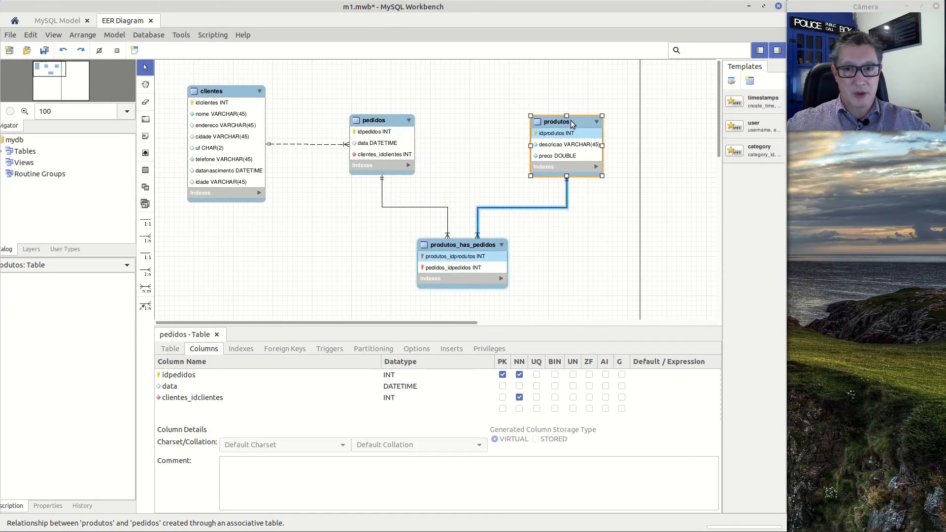
click(569, 84)
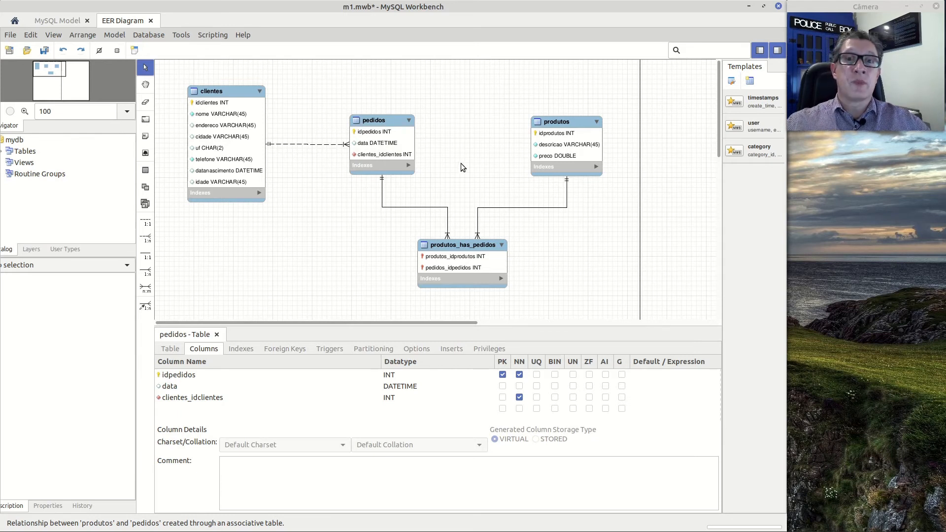
Step: Add a column named quantidade to the produtos_has_pedidos table
mouse_move(463, 239)
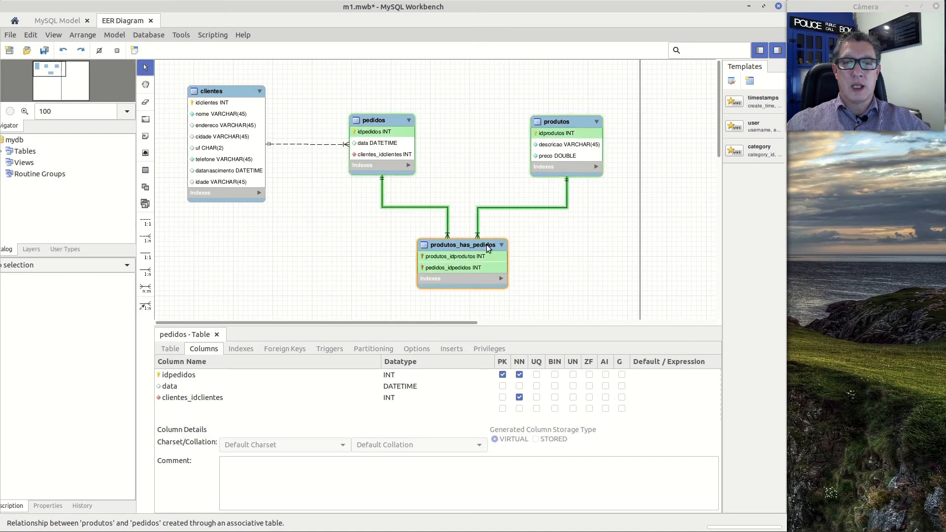
mouse_move(487, 244)
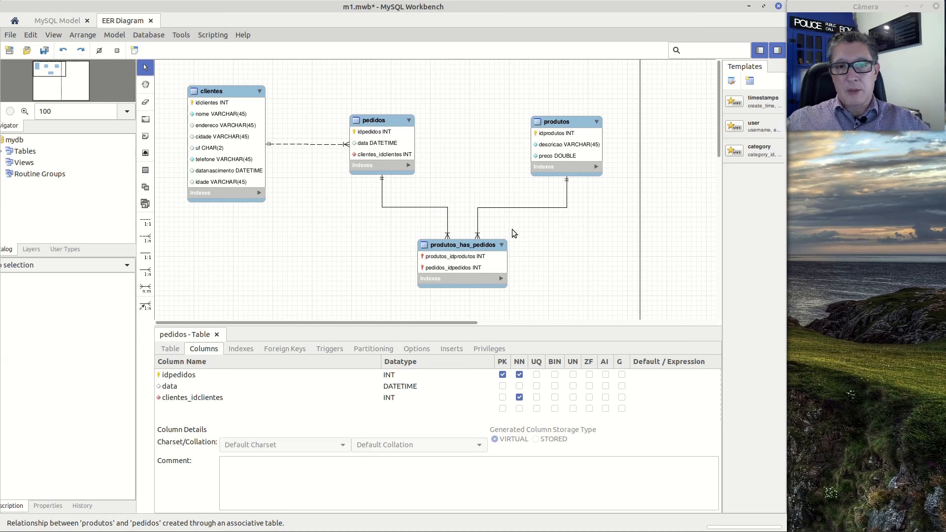
double_click(466, 248)
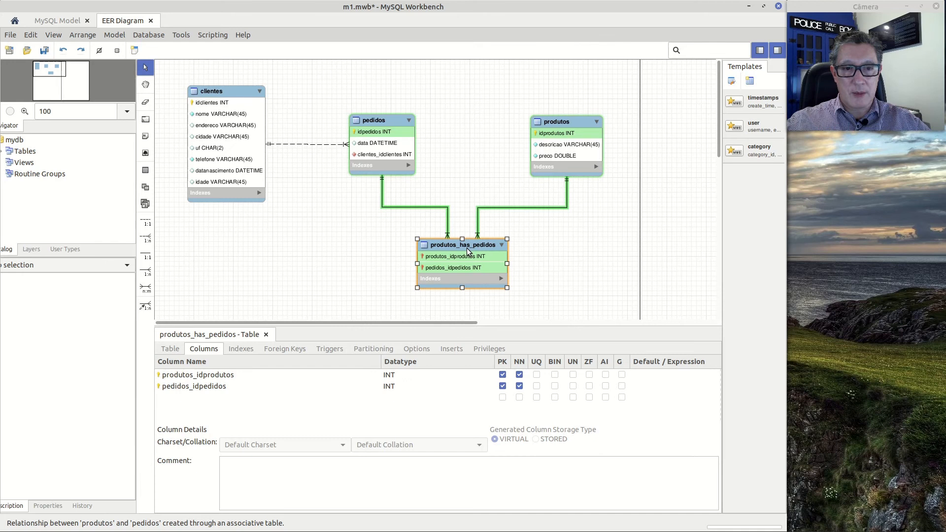
click(209, 393)
click(219, 395)
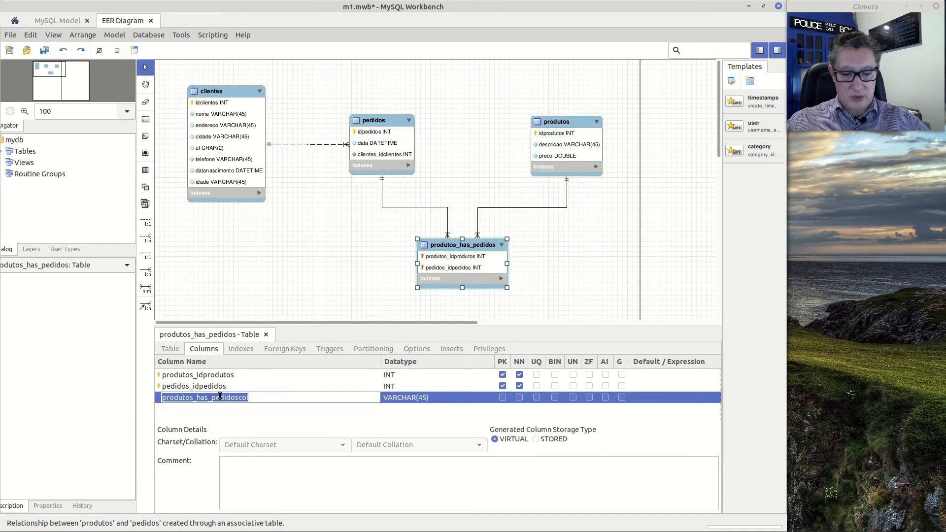
text(quantidade)
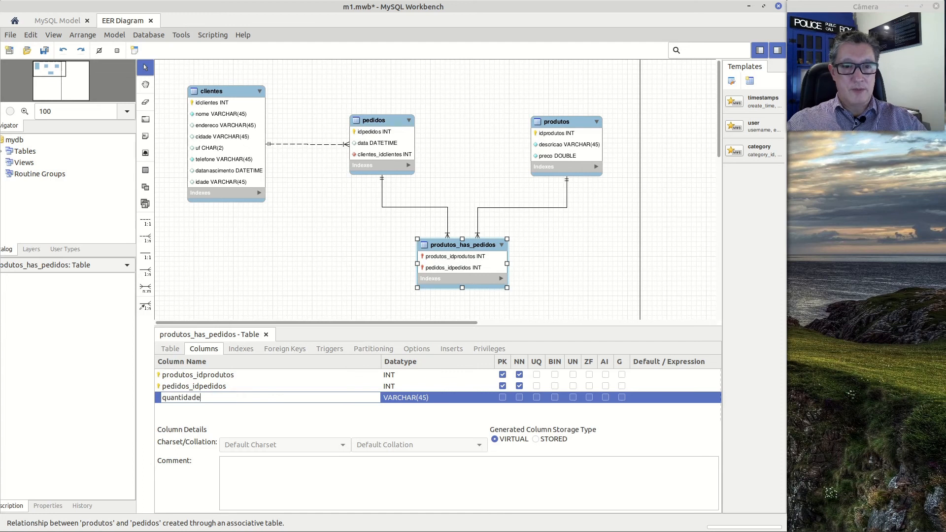
key(Return)
Step: Set the datatype of the quantidade column to INT and deselect the table
click(473, 400)
click(486, 398)
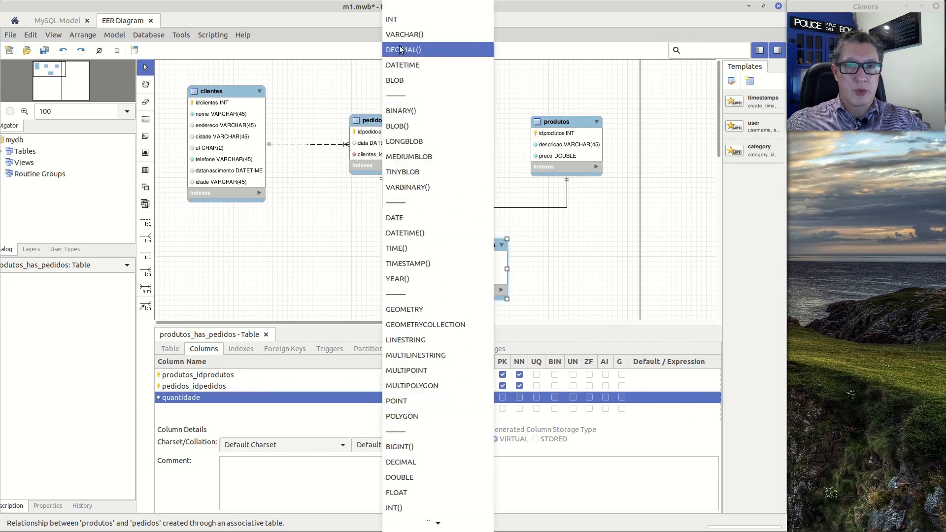
click(398, 20)
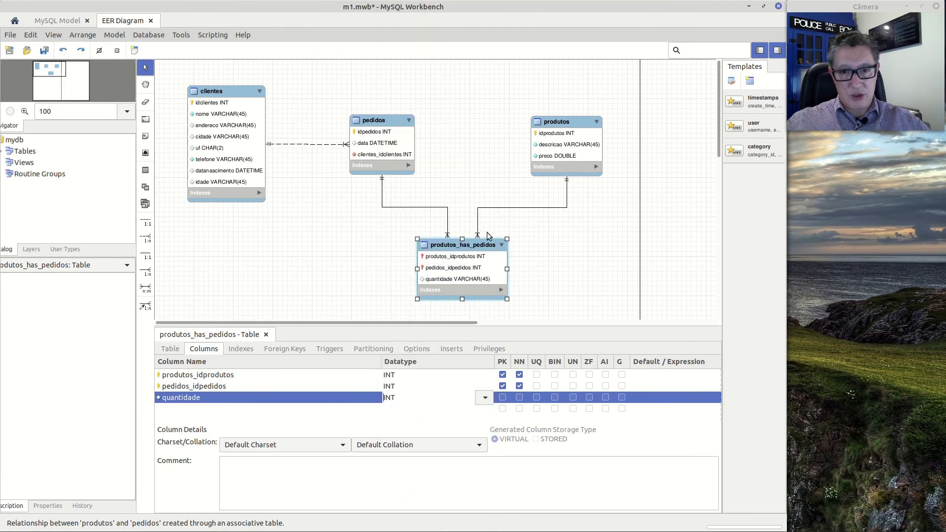
key(Return)
click(570, 258)
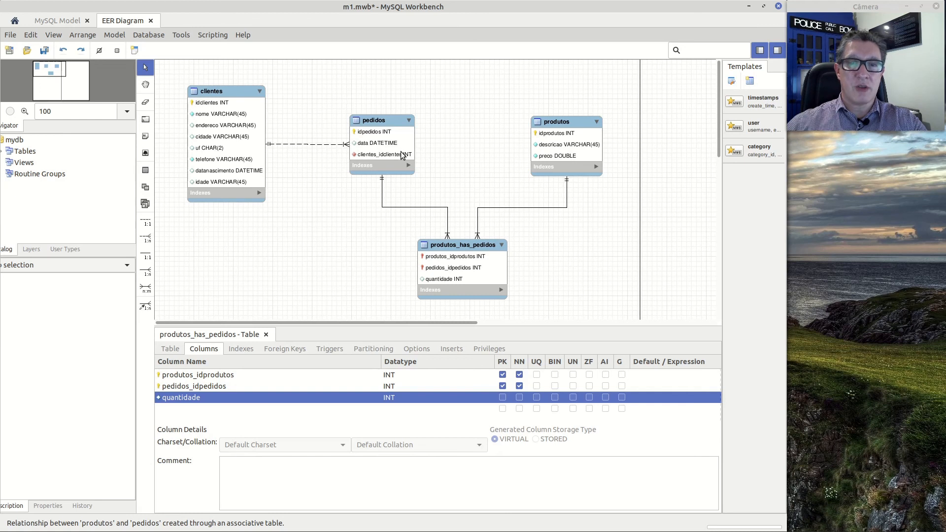
mouse_move(402, 156)
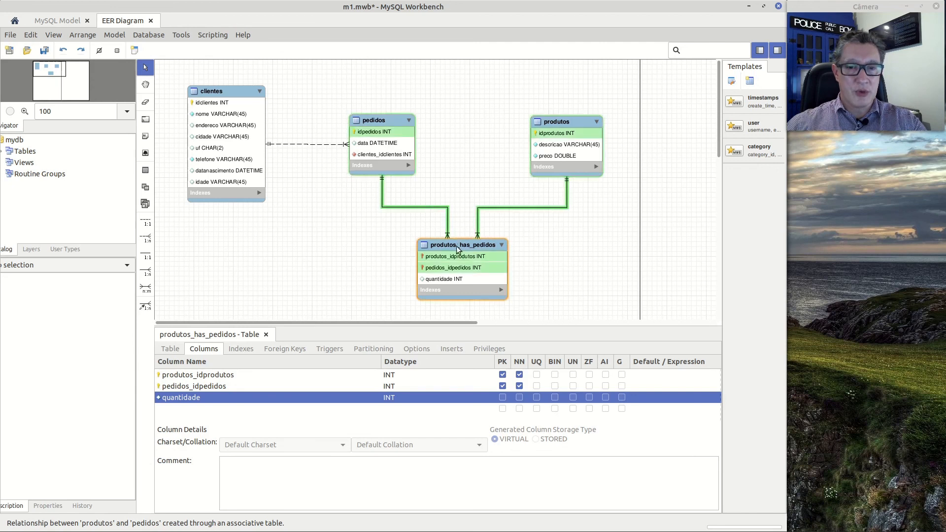
mouse_move(460, 242)
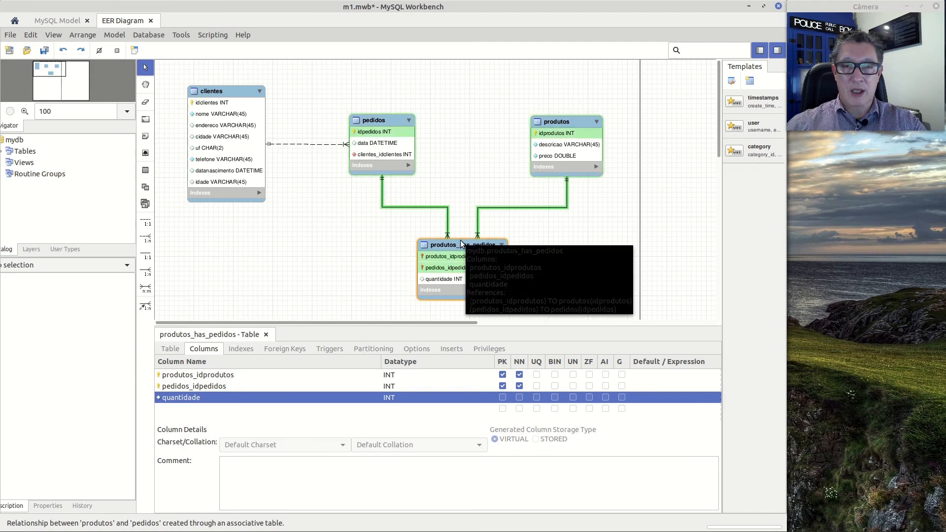